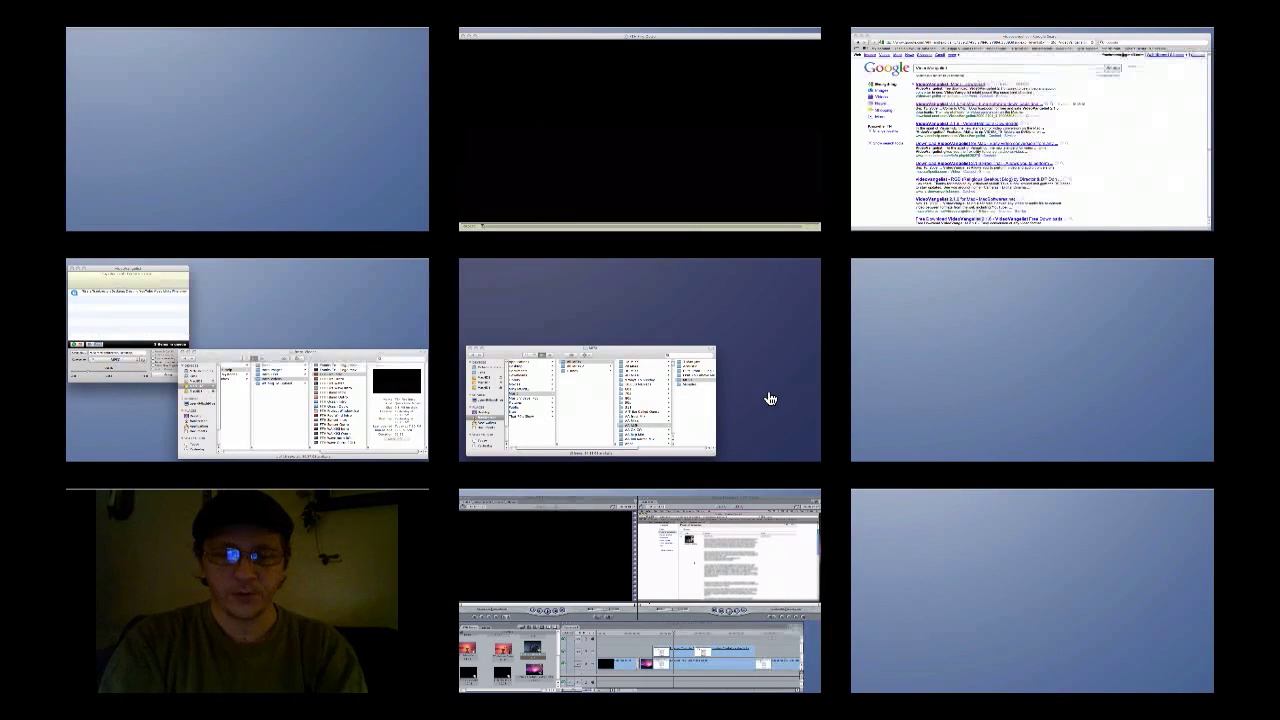
Step: Switch to the Final Cut Express space showing FTH Project's Sequence 1 timeline
left_click(733, 536)
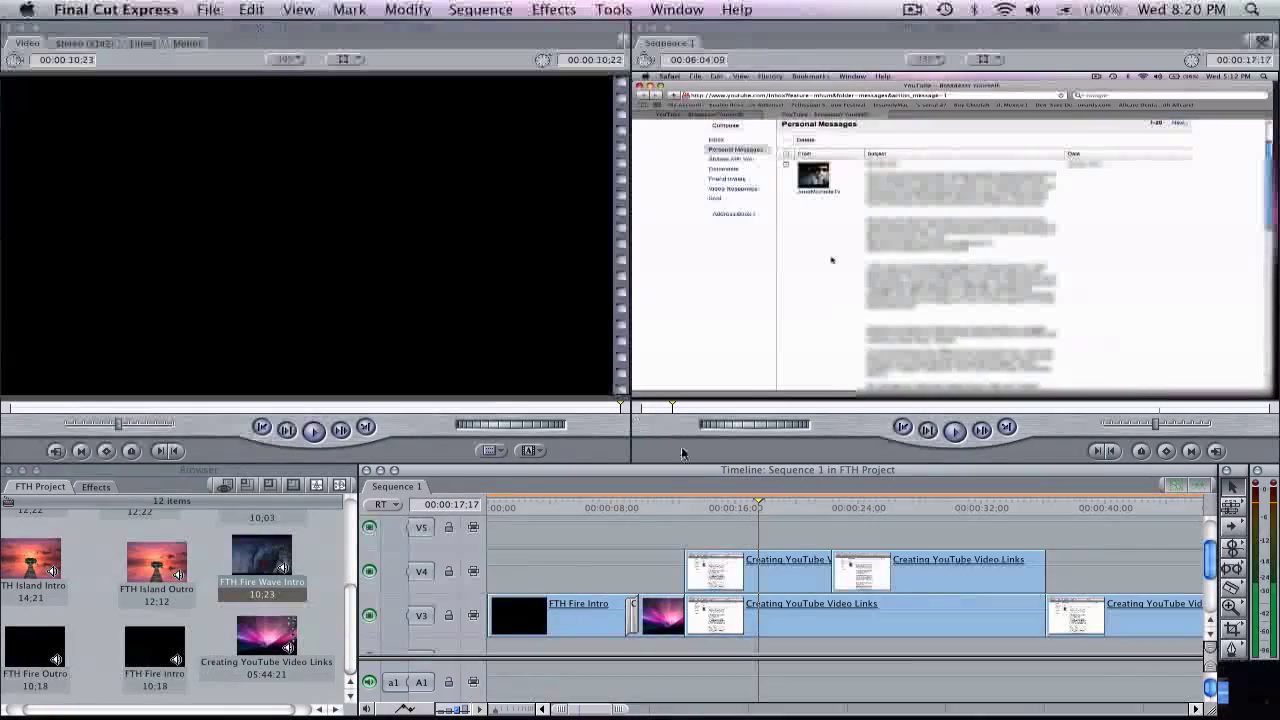
Step: Start exporting the sequence using QuickTime Conversion and open its movie settings Options
left_click(206, 10)
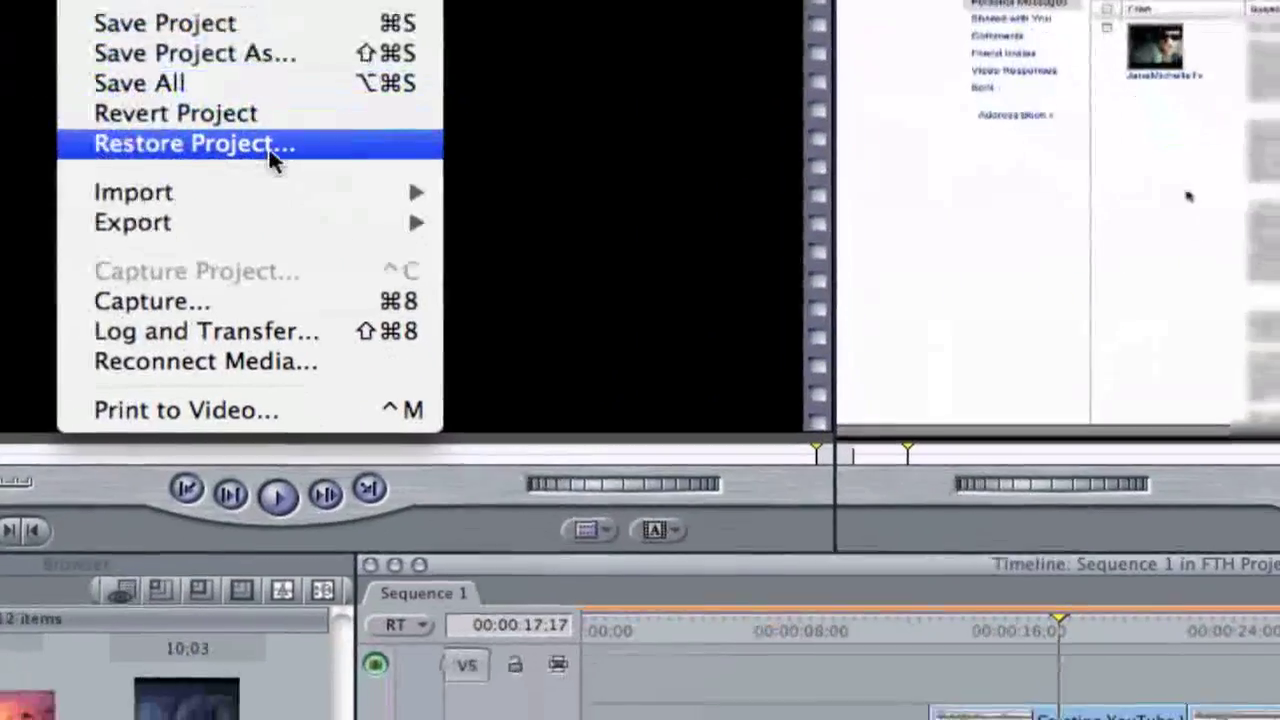
mouse_move(323, 262)
mouse_move(290, 190)
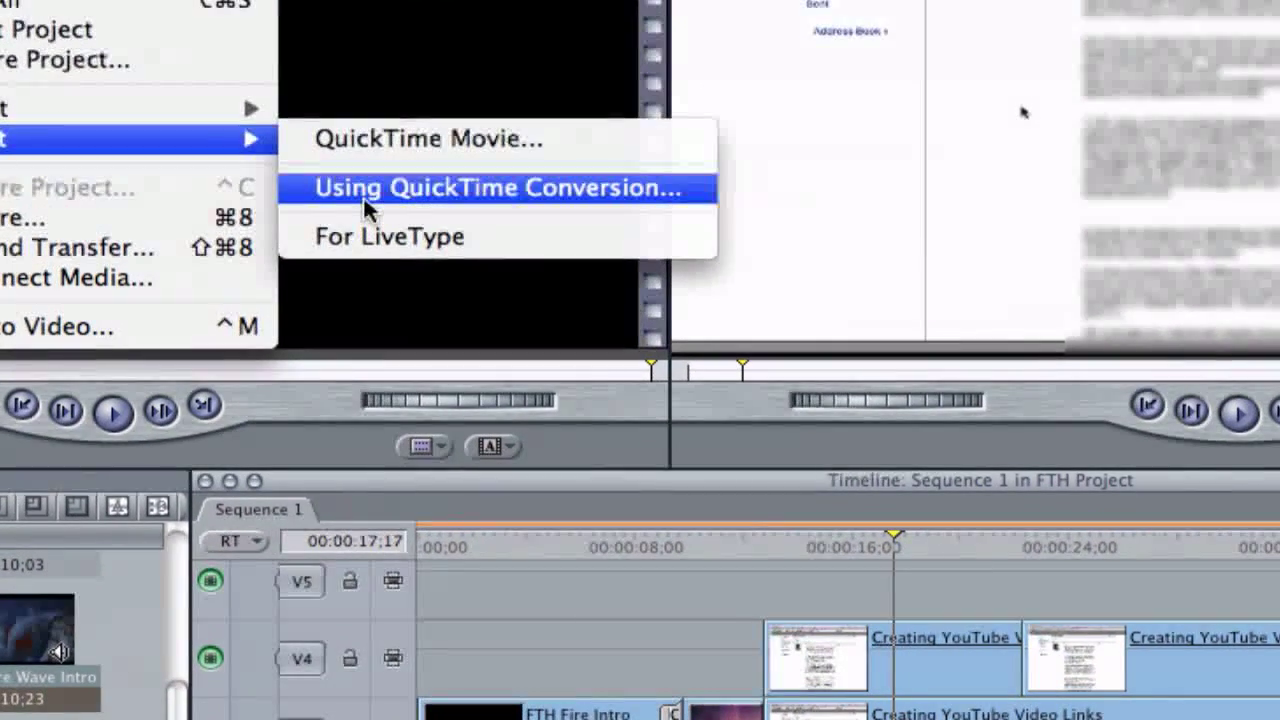
left_click(363, 195)
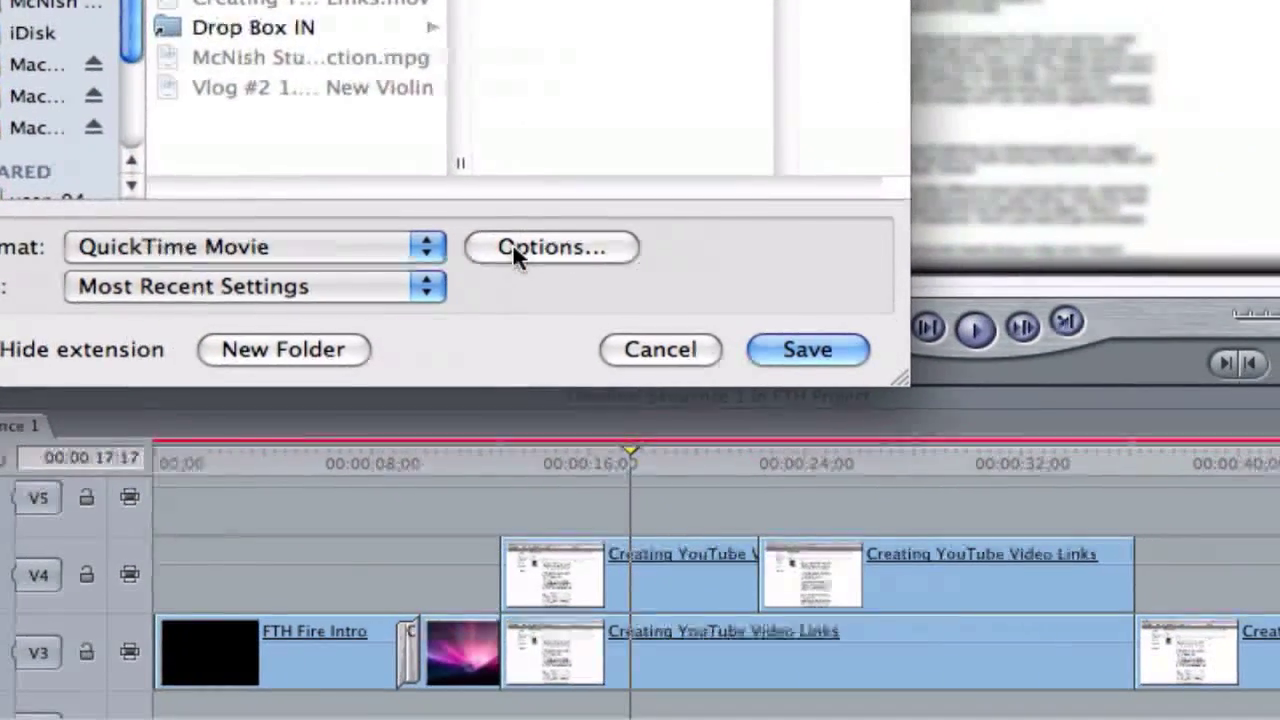
left_click(513, 250)
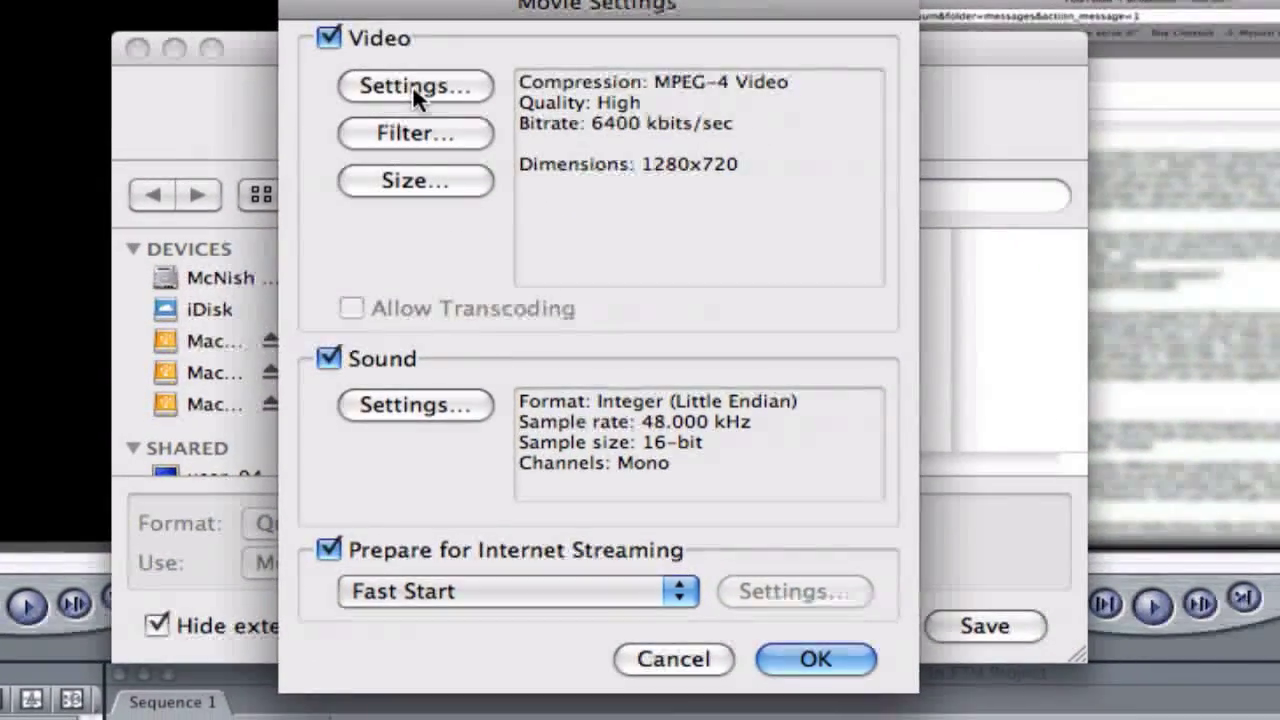
Step: Set video compression to MPEG-4 Video with automatic key frames and High quality
left_click(412, 85)
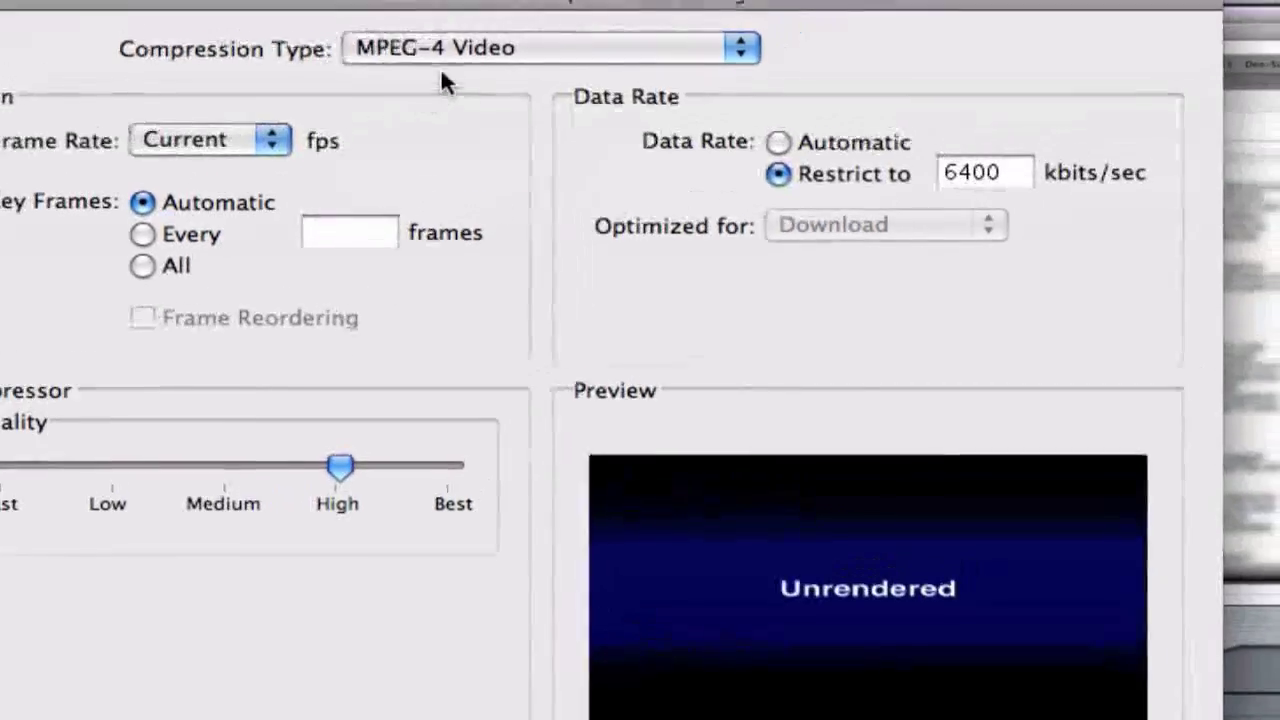
left_click(405, 50)
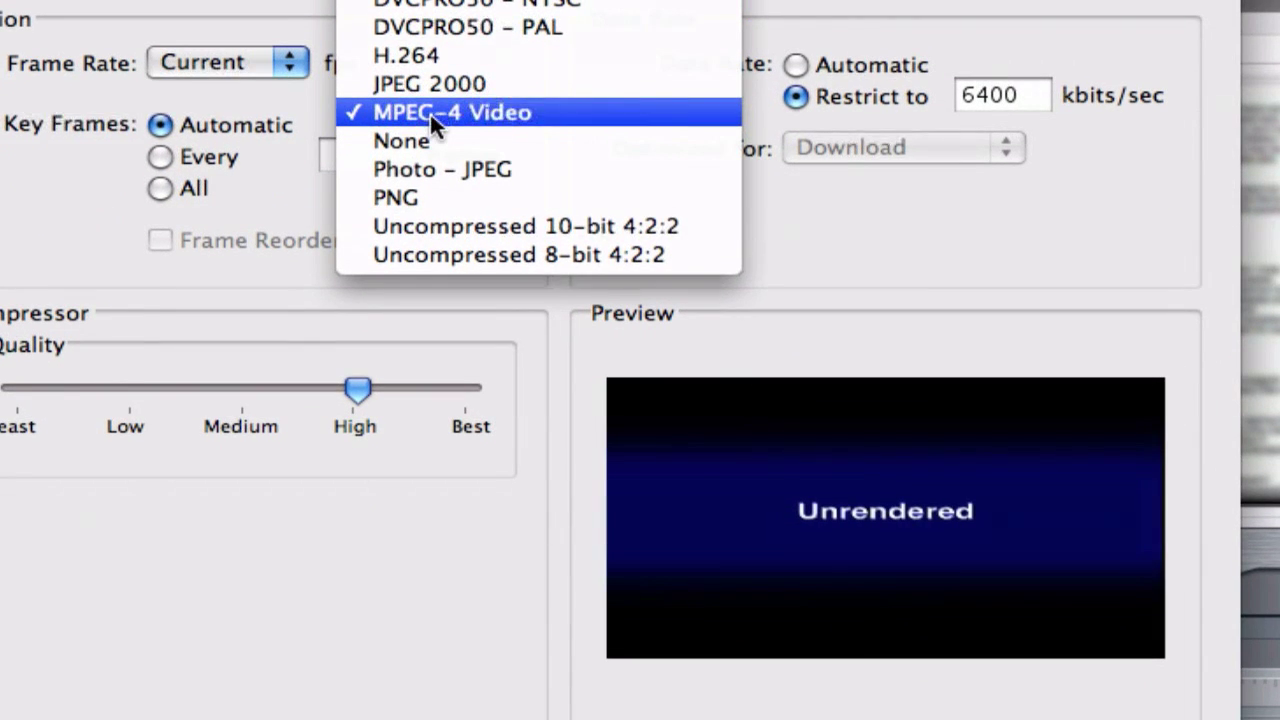
left_click(430, 114)
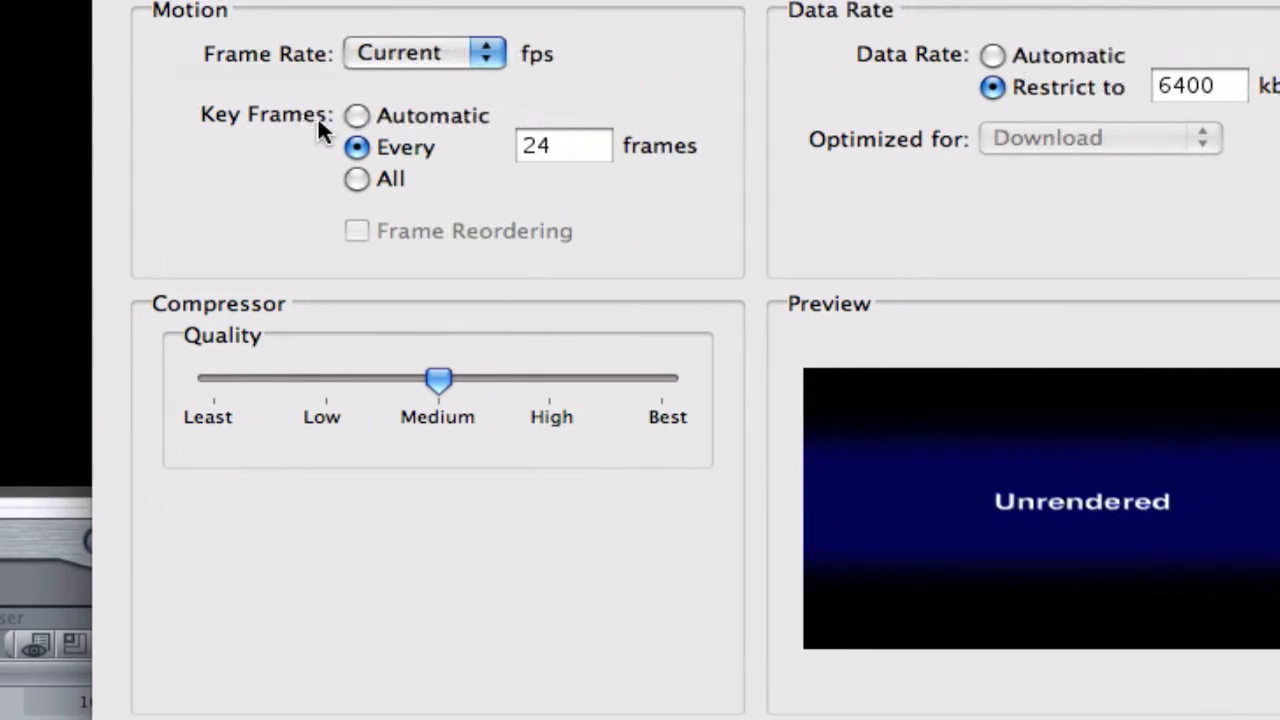
left_click(352, 116)
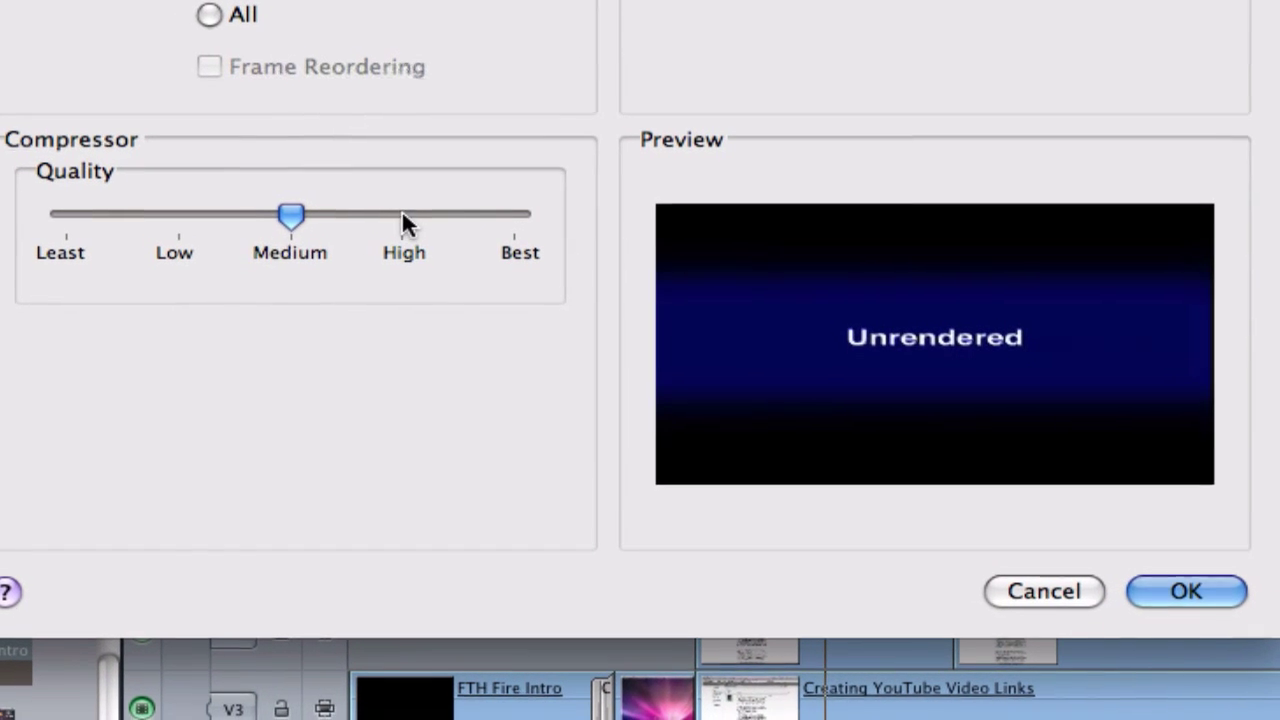
left_click(402, 213)
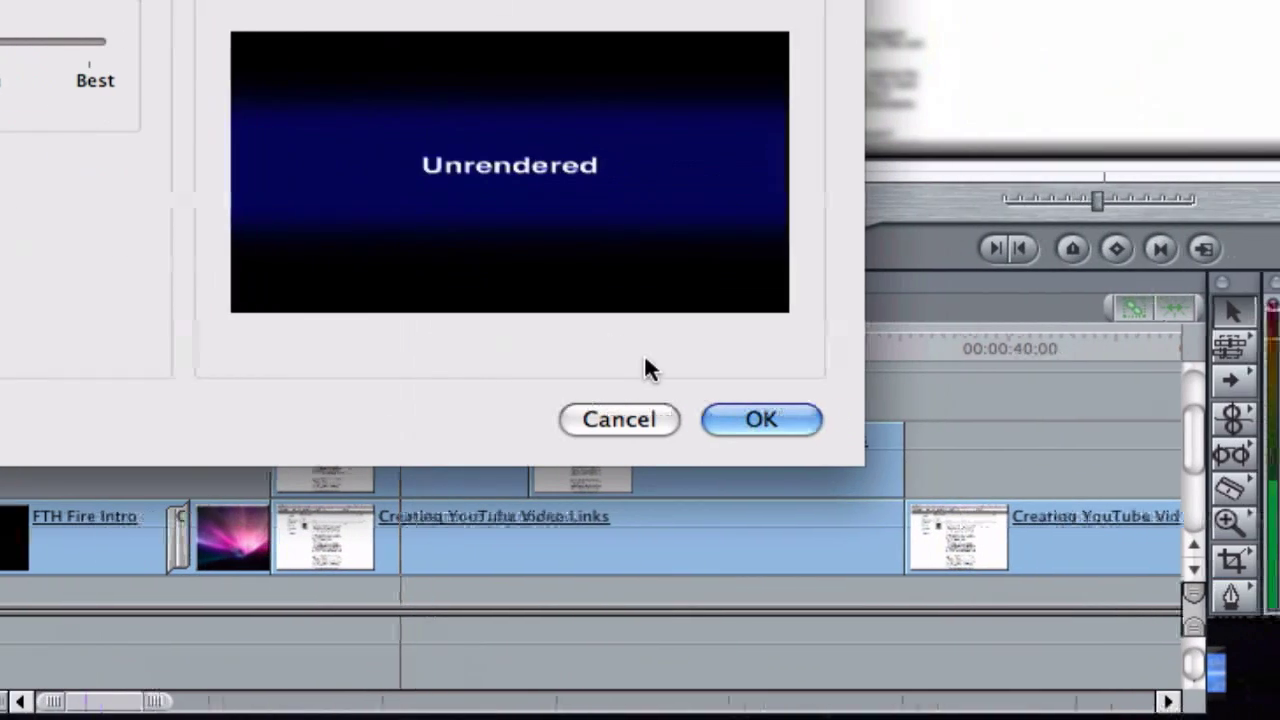
left_click(725, 420)
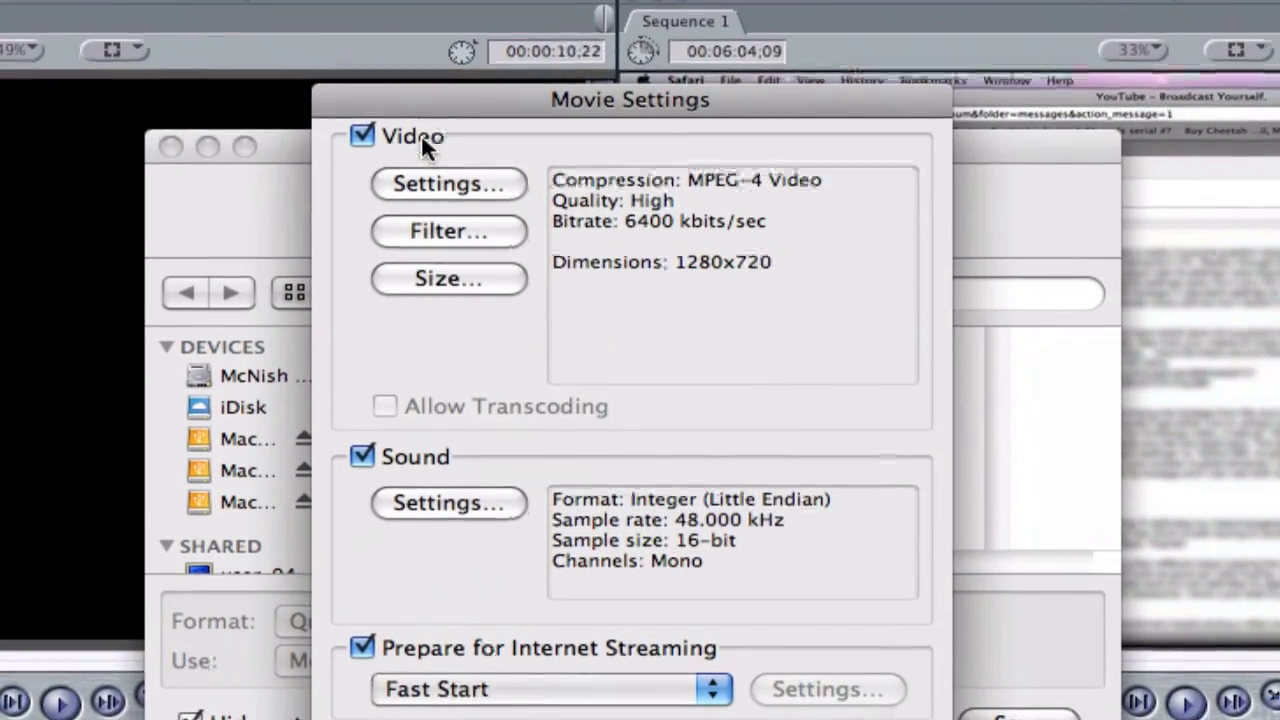
left_click(452, 281)
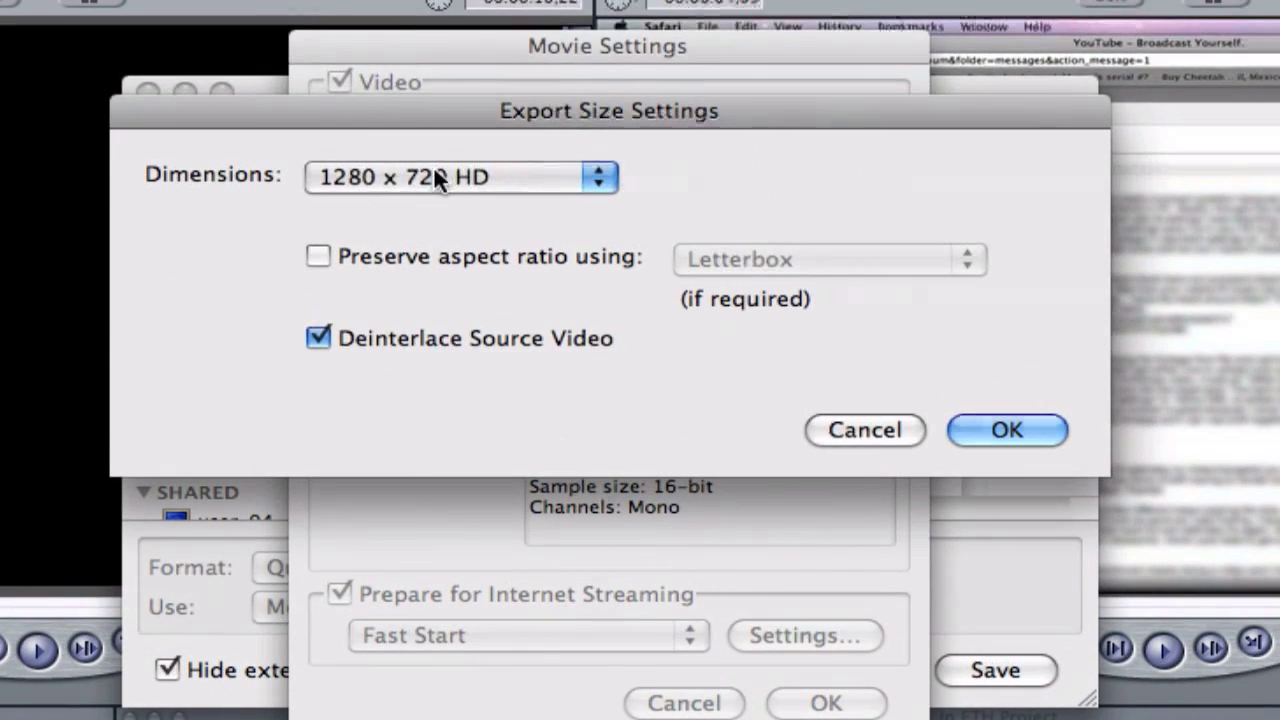
left_click(436, 140)
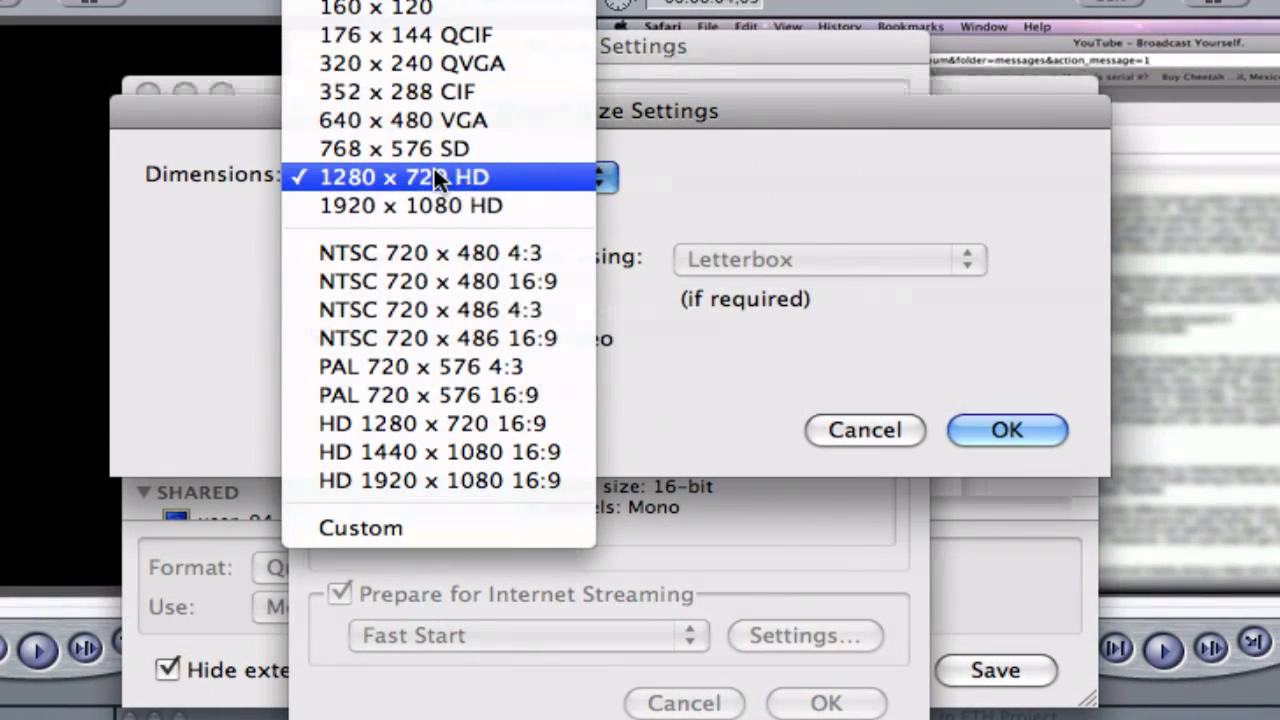
left_click(434, 176)
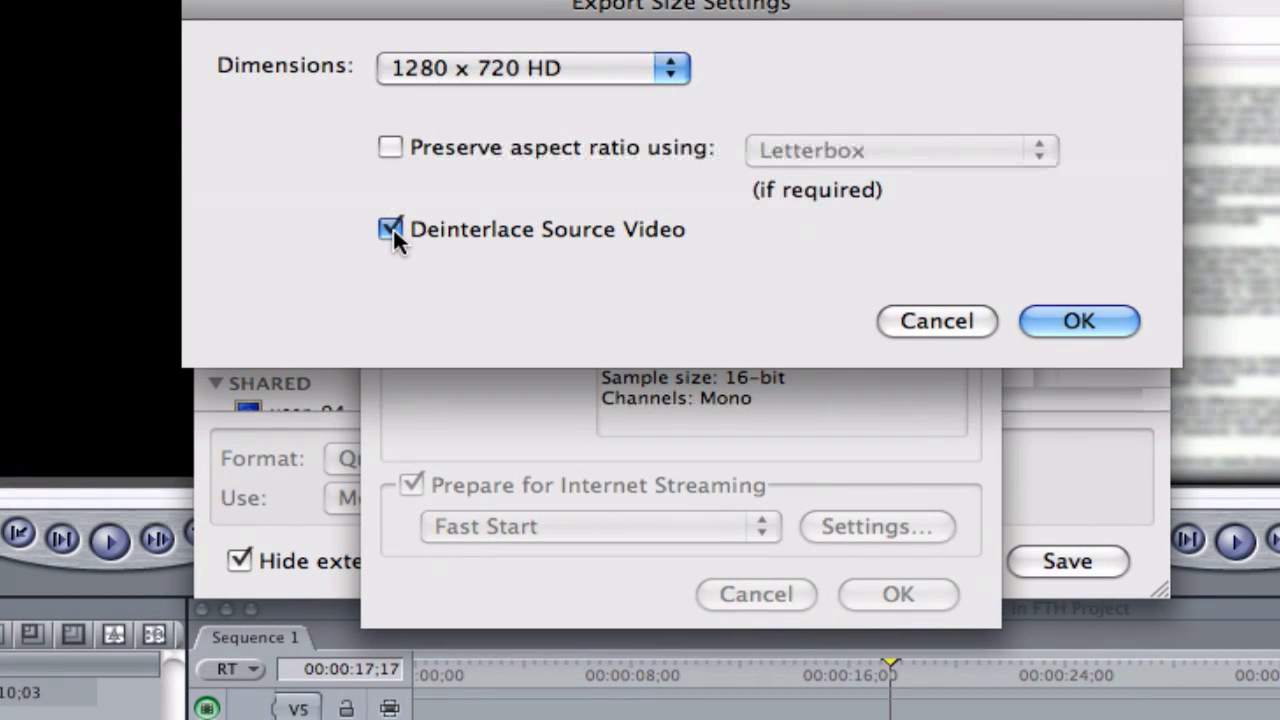
left_click(391, 229)
left_click(391, 229)
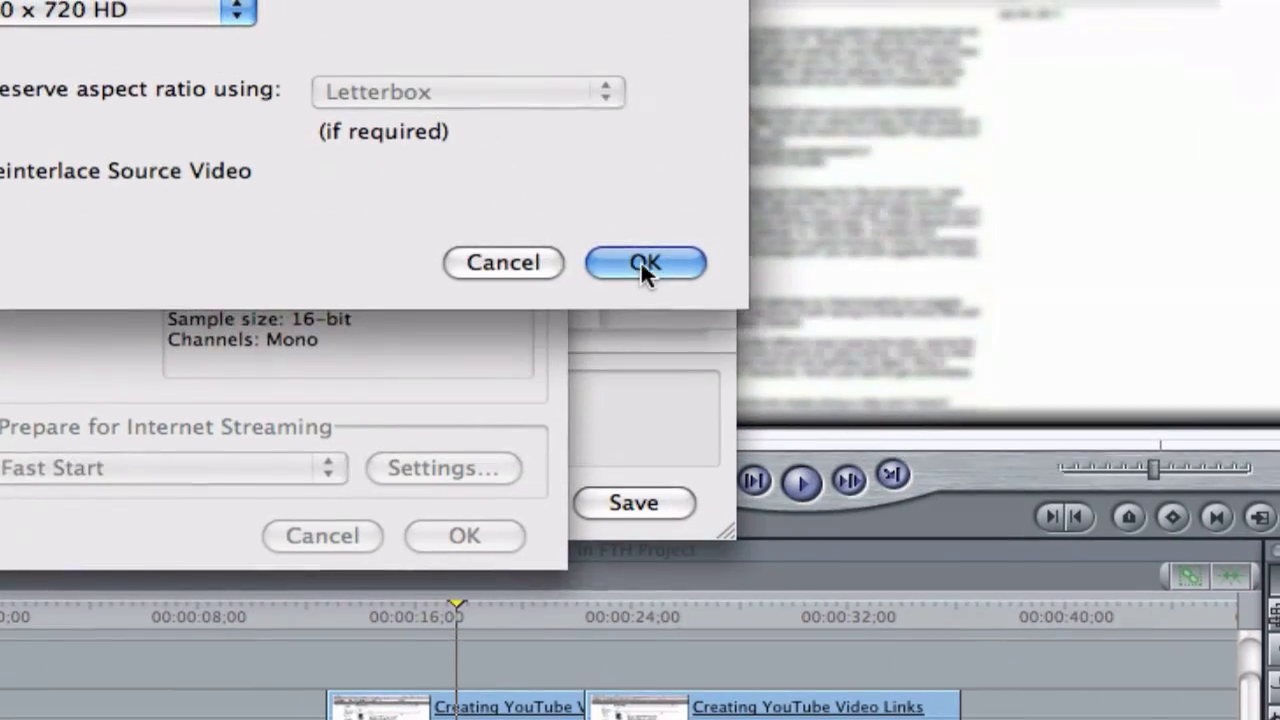
left_click(1079, 320)
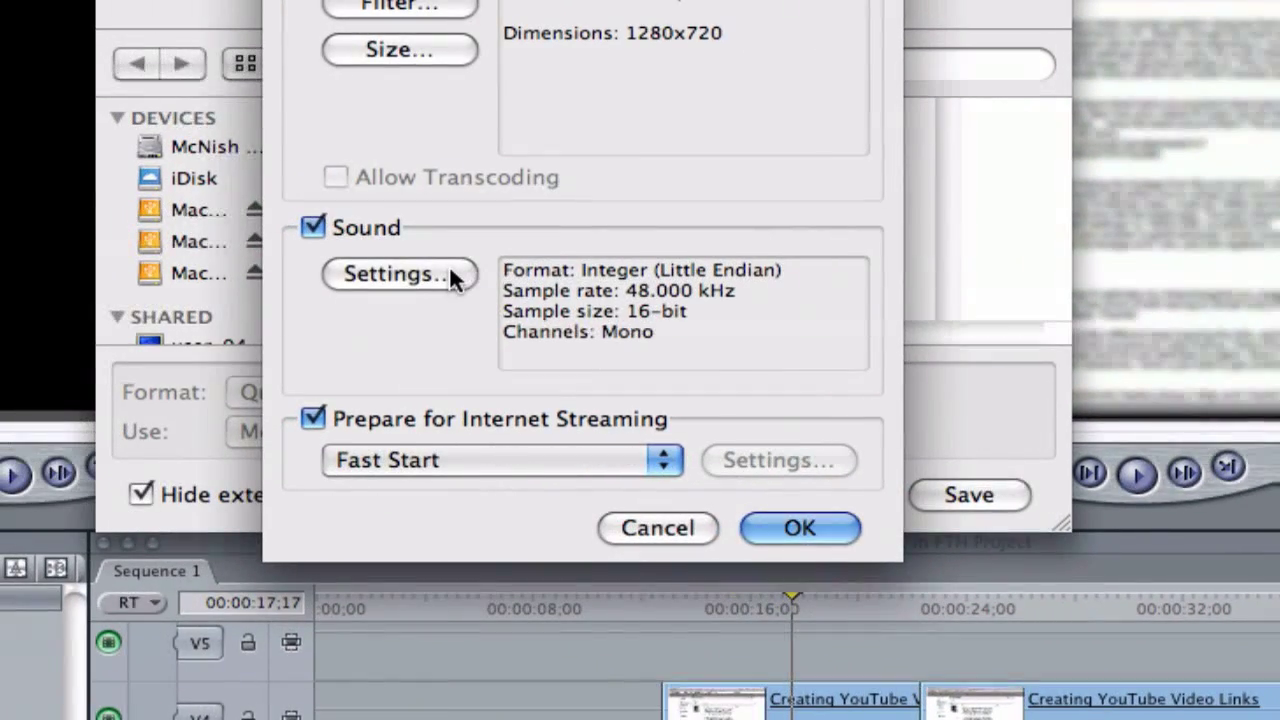
left_click(449, 270)
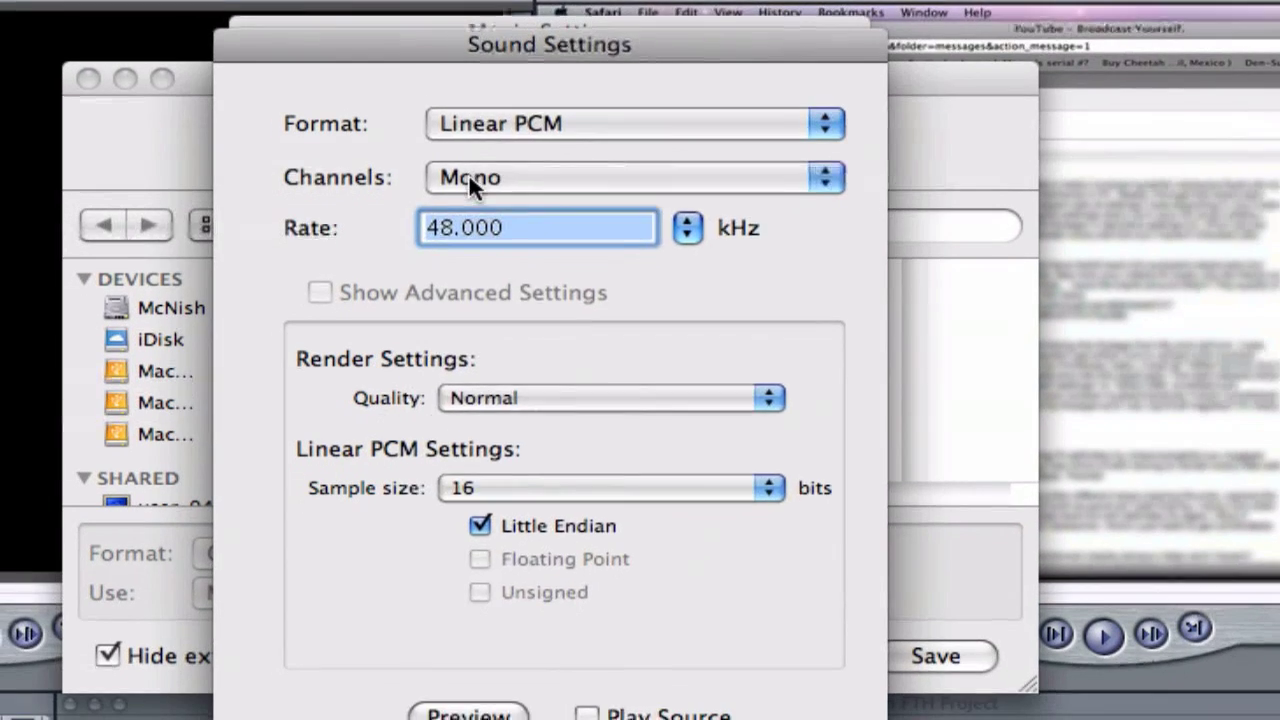
left_click(488, 152)
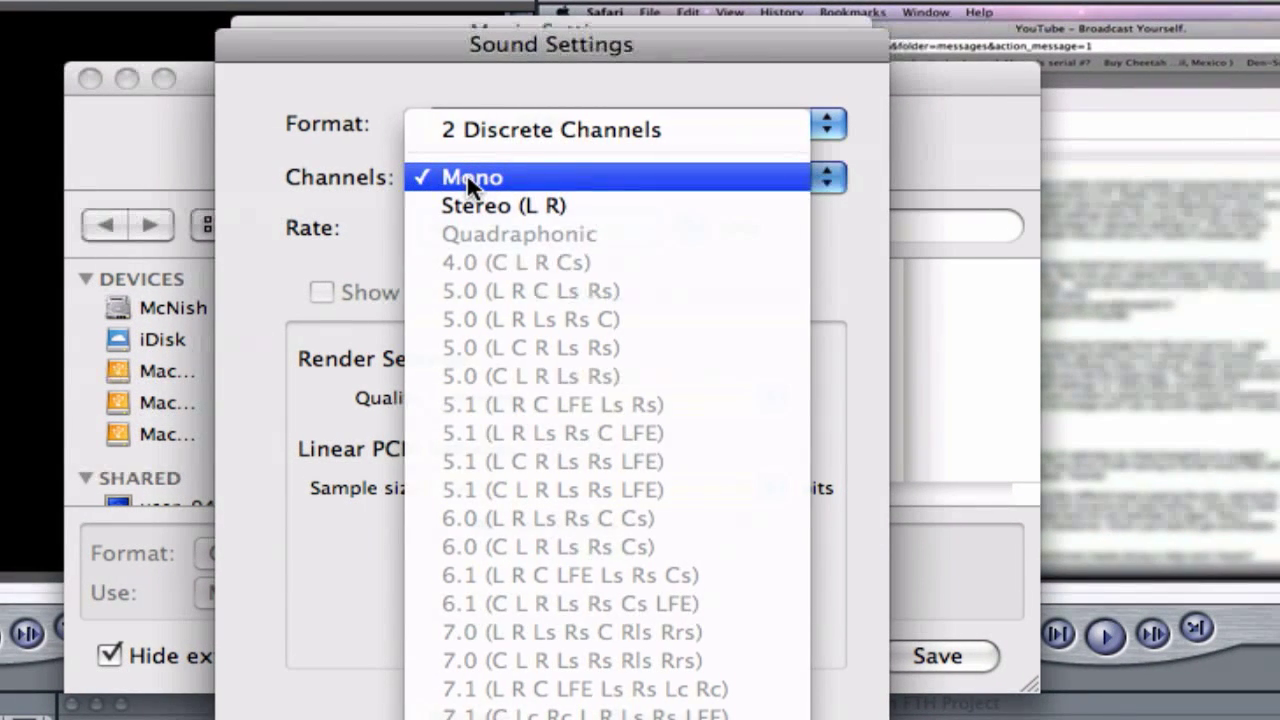
left_click(466, 177)
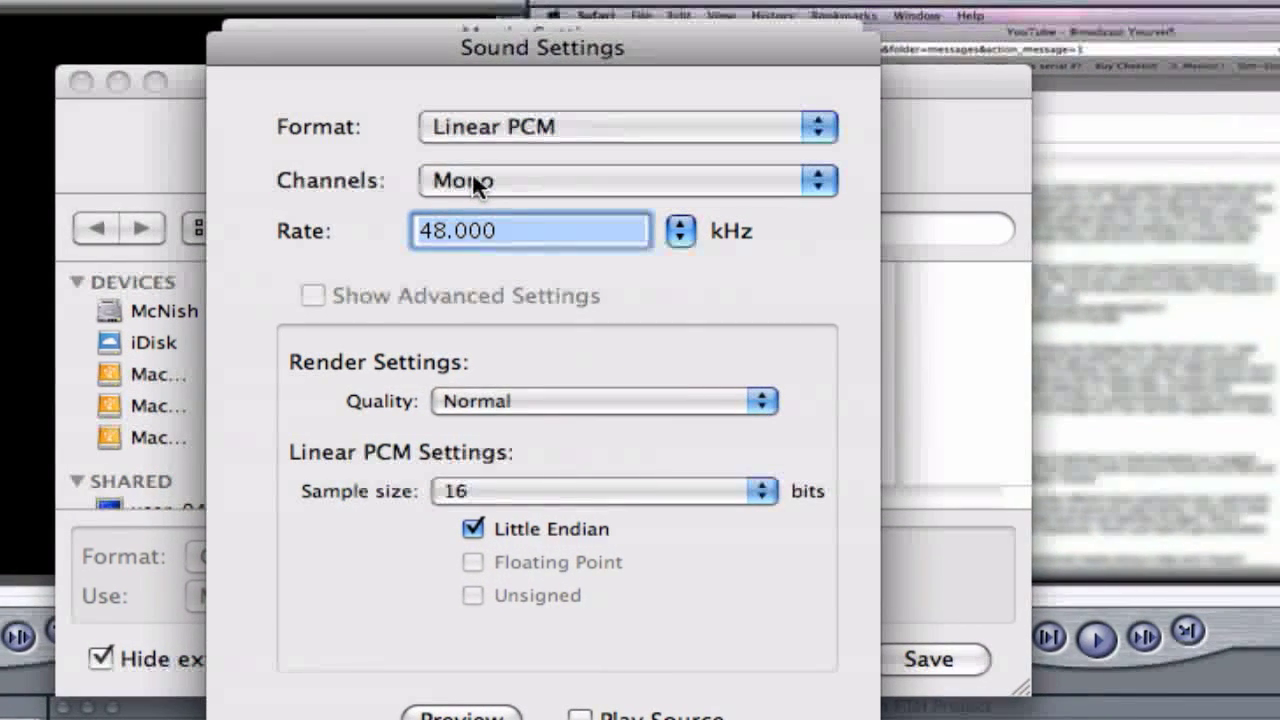
left_click(472, 176)
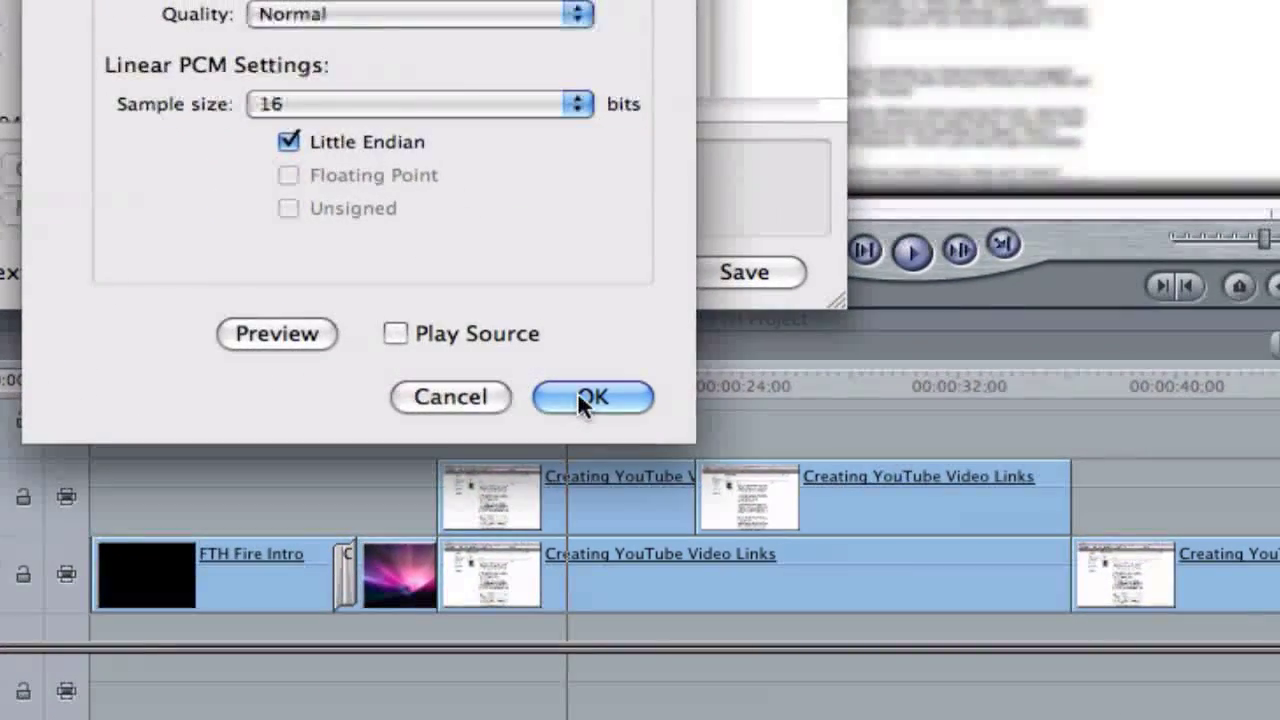
left_click(578, 393)
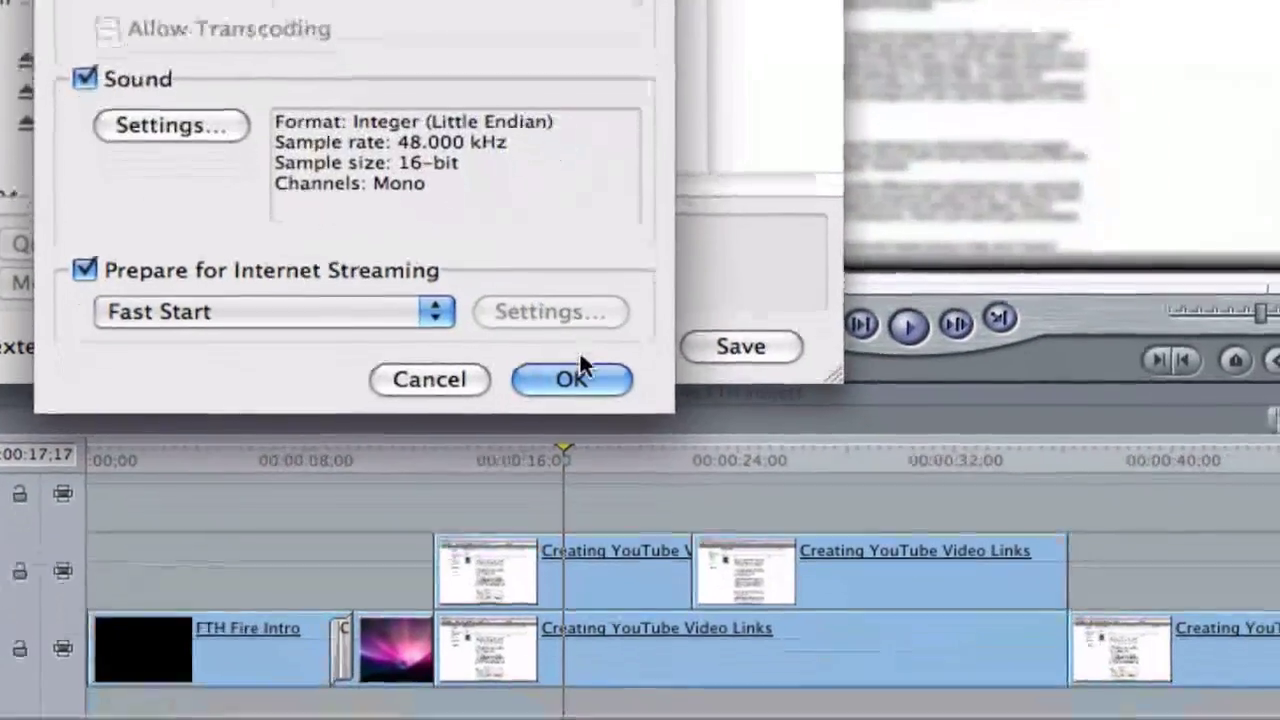
left_click(752, 640)
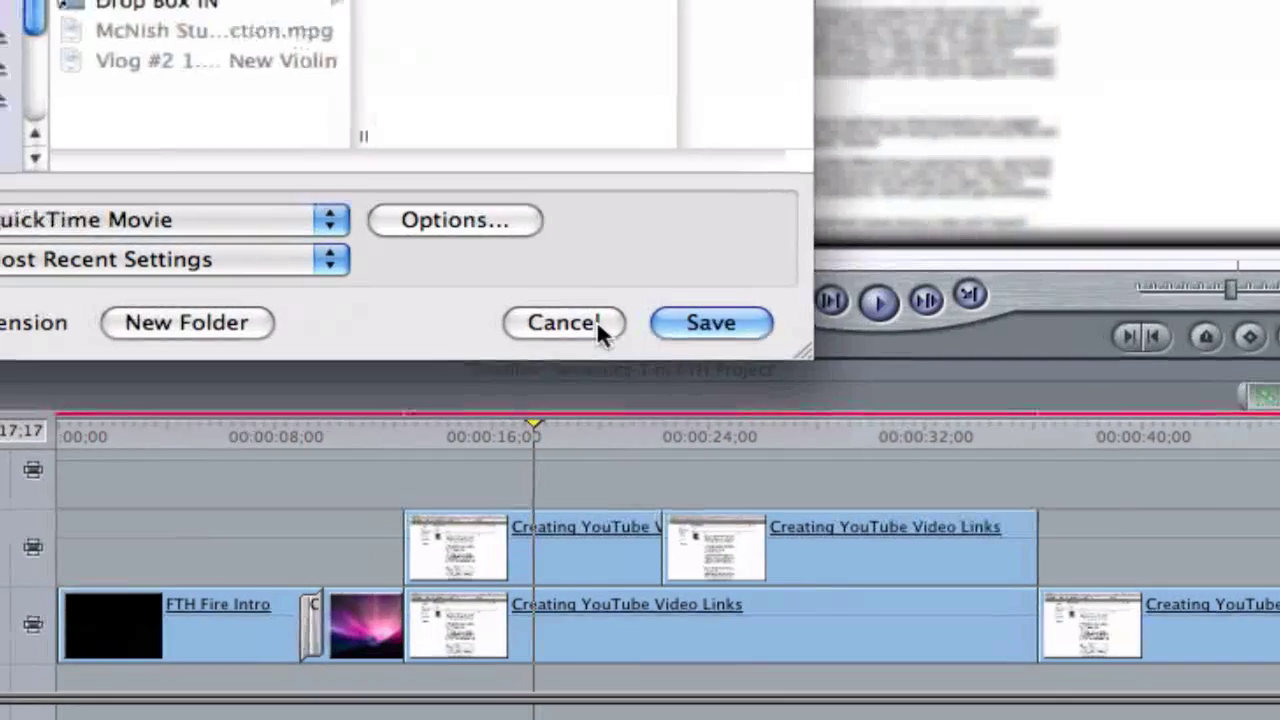
left_click(531, 326)
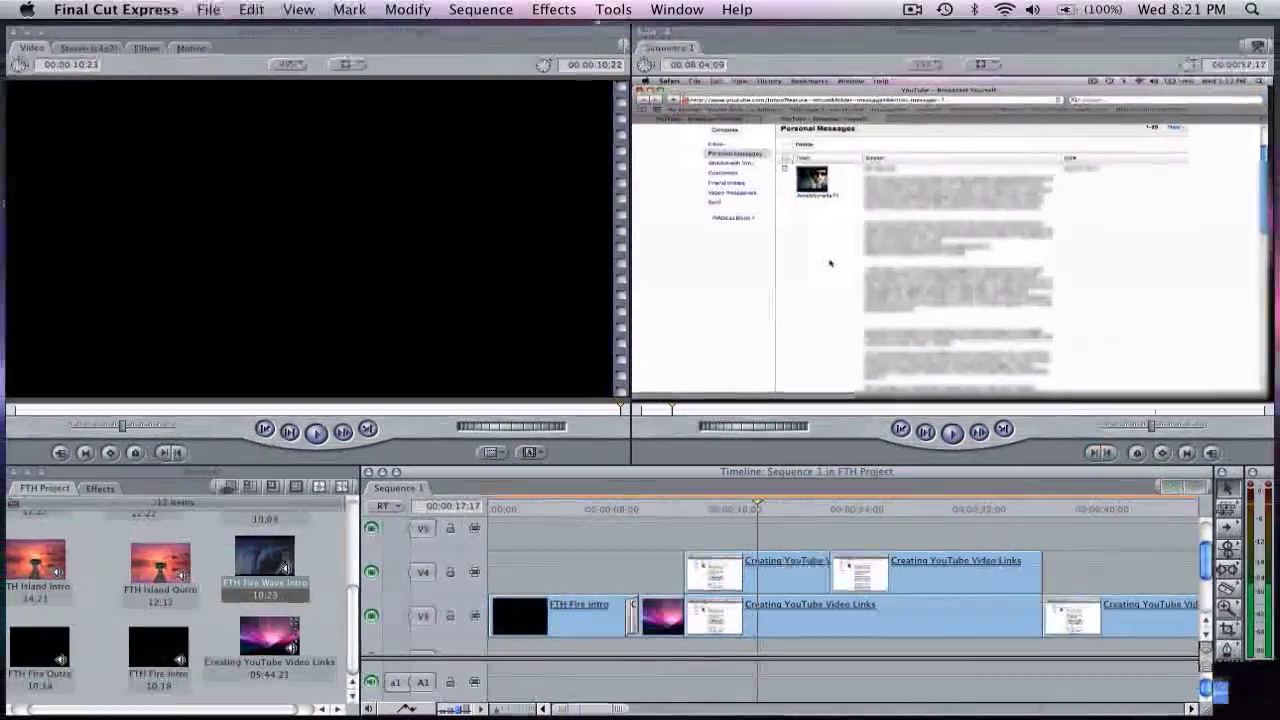
Step: On the Finder desktop, review the exported movie's Get Info details, then close them
key("F8")
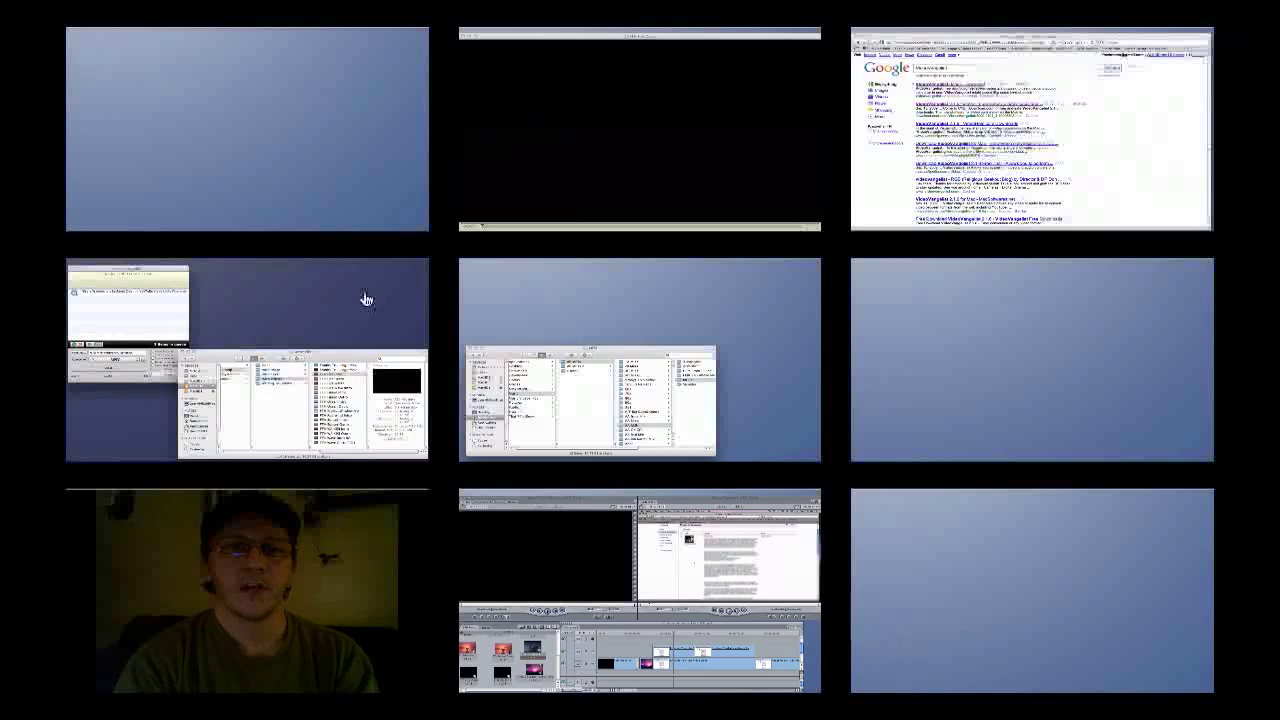
left_click(366, 299)
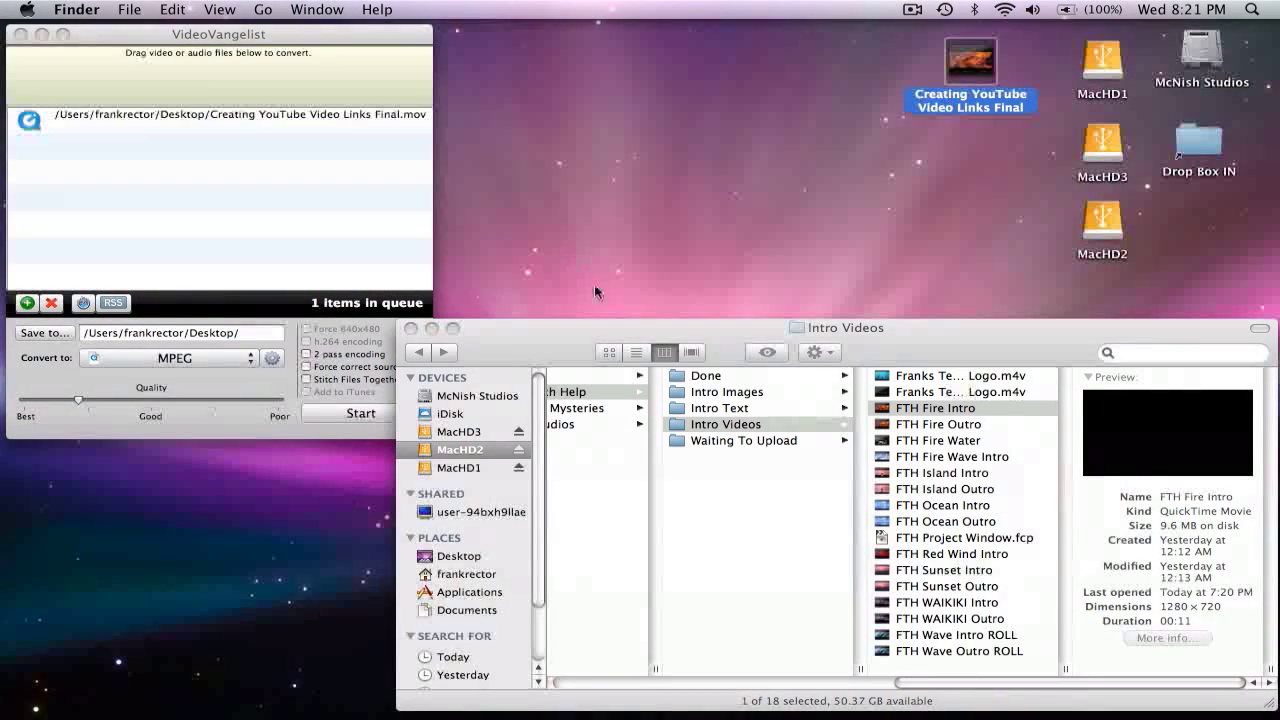
right_click(965, 80)
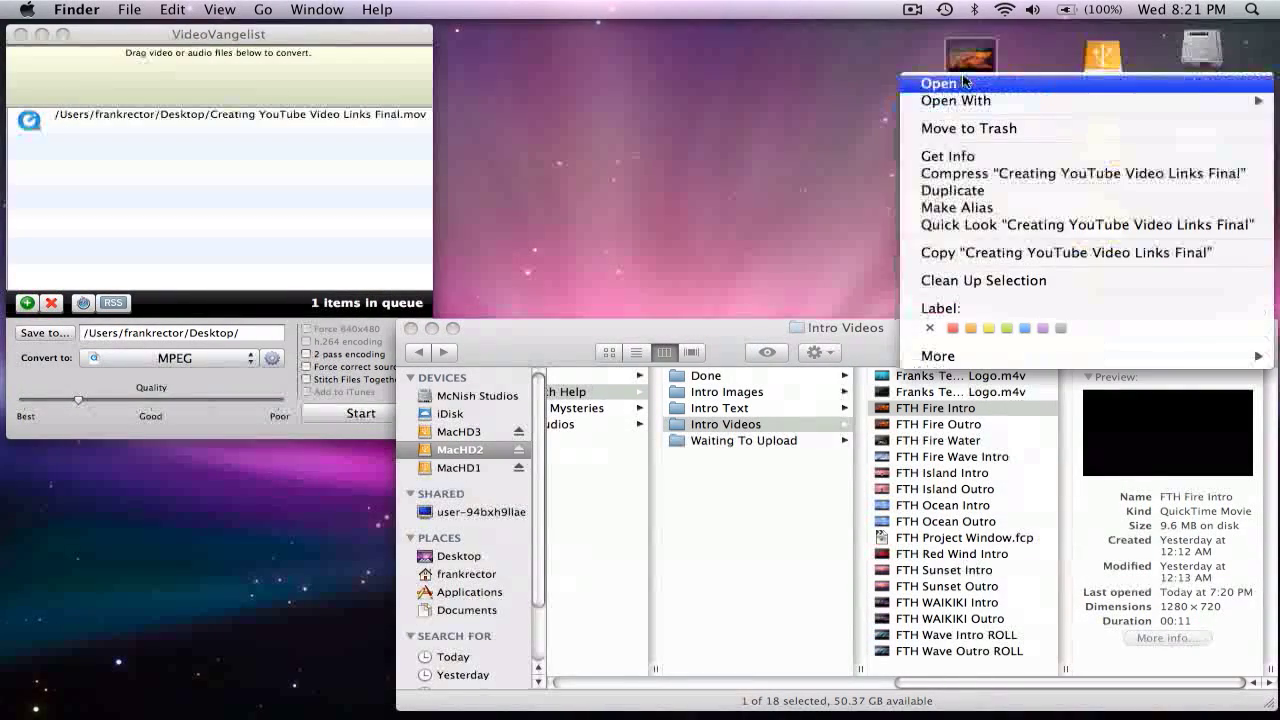
left_click(942, 158)
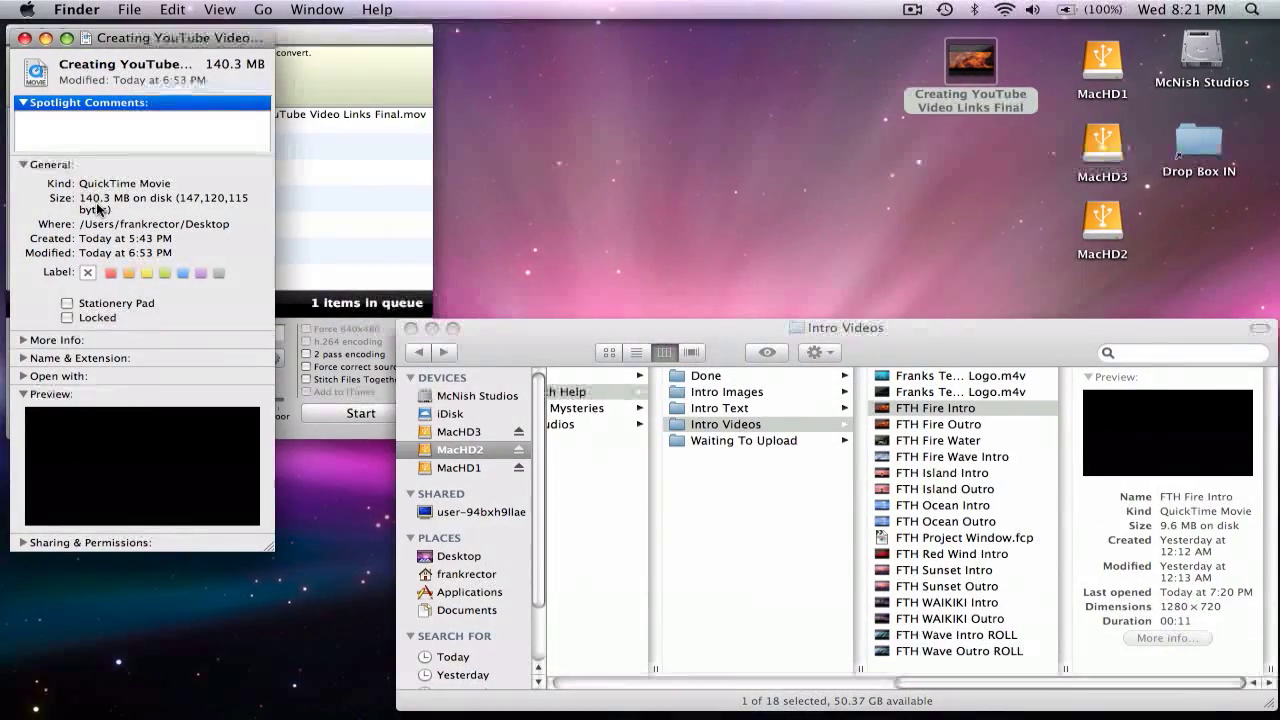
left_click(24, 39)
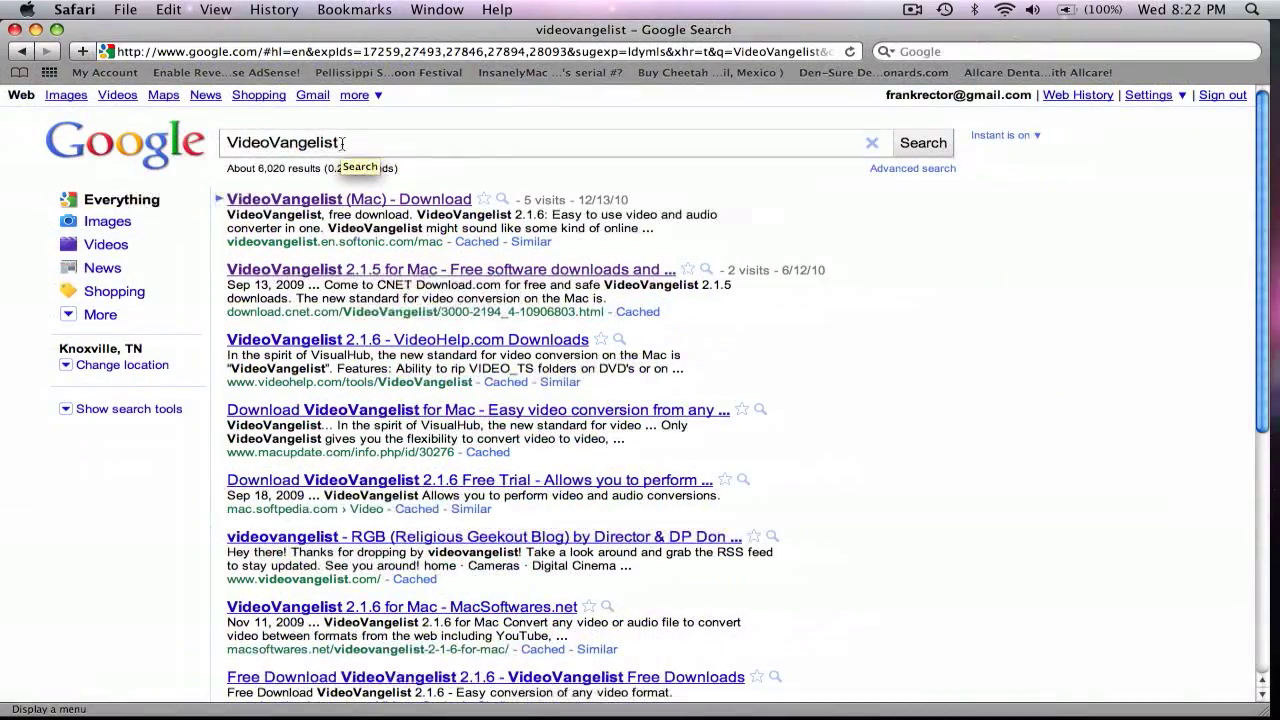
Step: Bring up the Spaces overview to head back to the VideoVangelist desktop
key("F8")
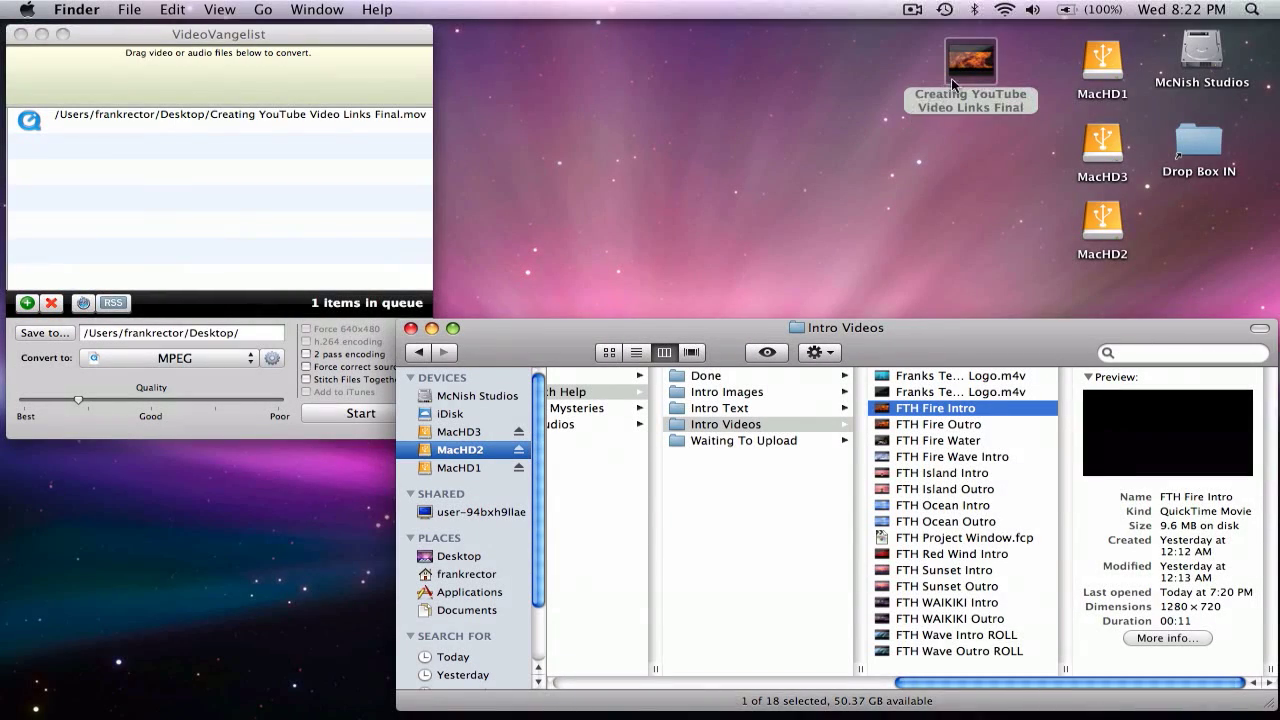
Step: Queue the exported movie in VideoVangelist and set the Desktop as the output folder
left_click_drag(951, 78, 457, 175)
left_click(194, 253)
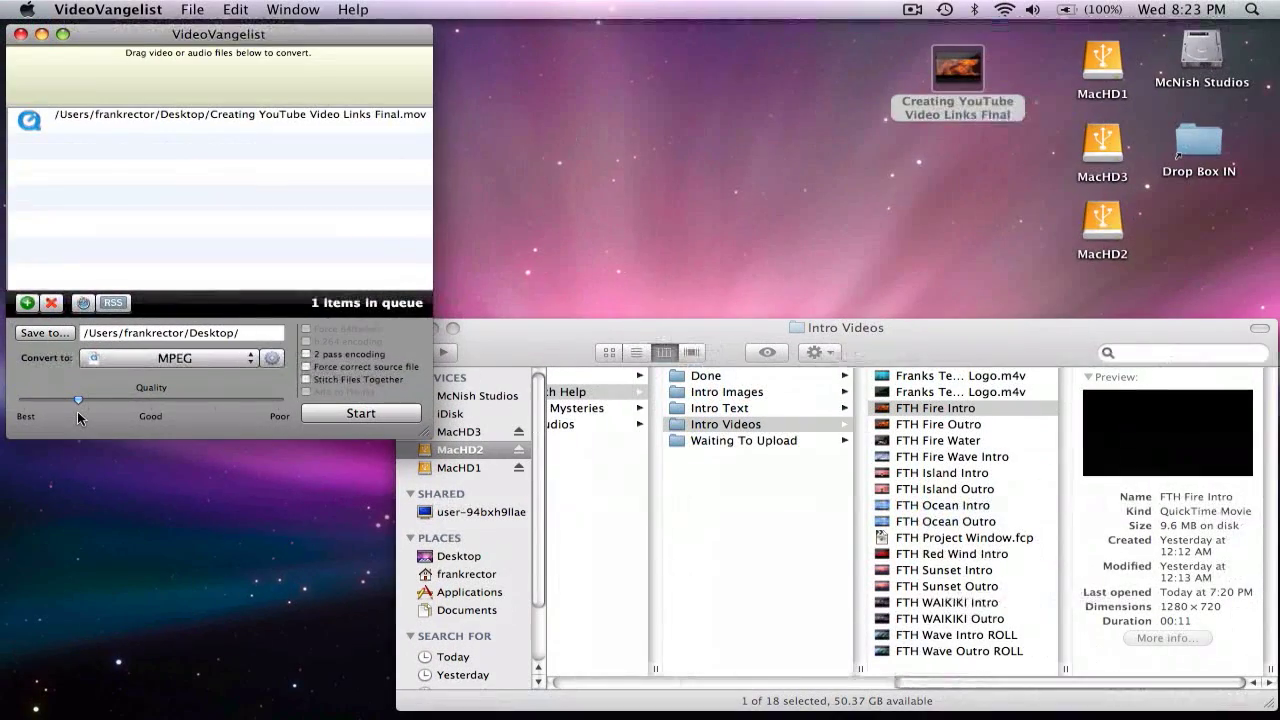
left_click(44, 333)
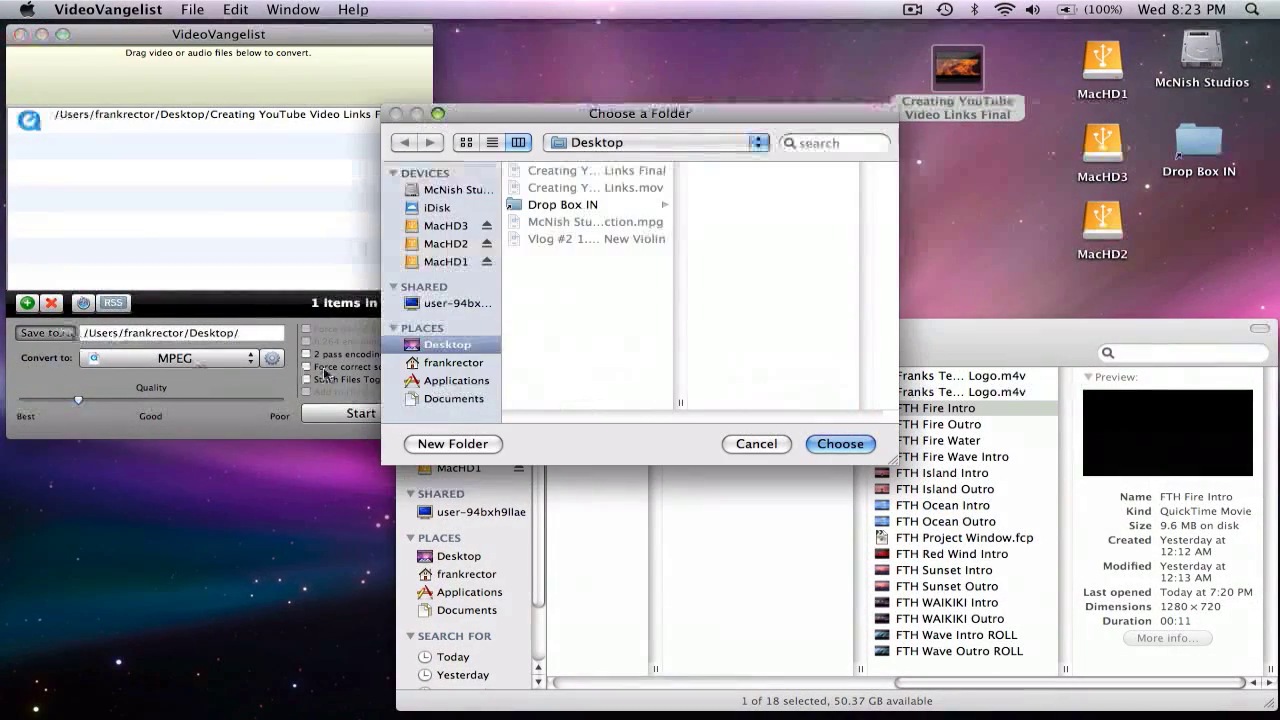
left_click(838, 444)
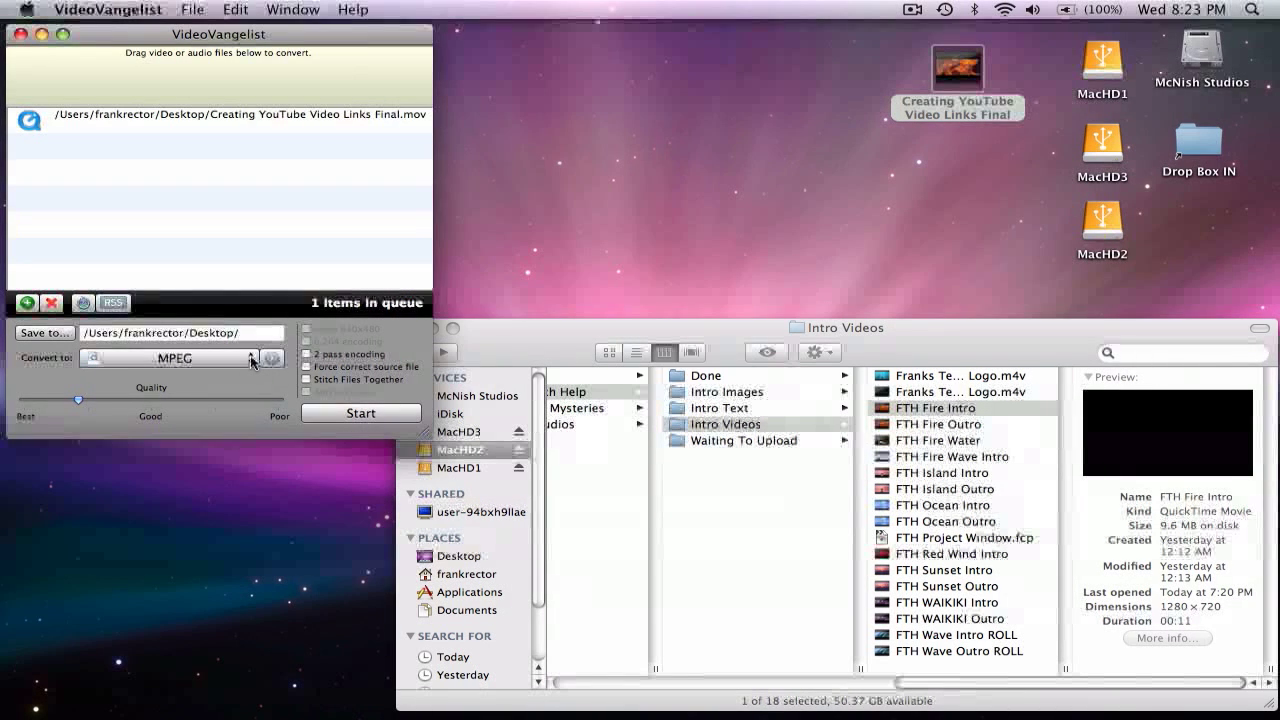
Step: Keep MPEG as the output format and open the detailed conversion settings
left_click(252, 361)
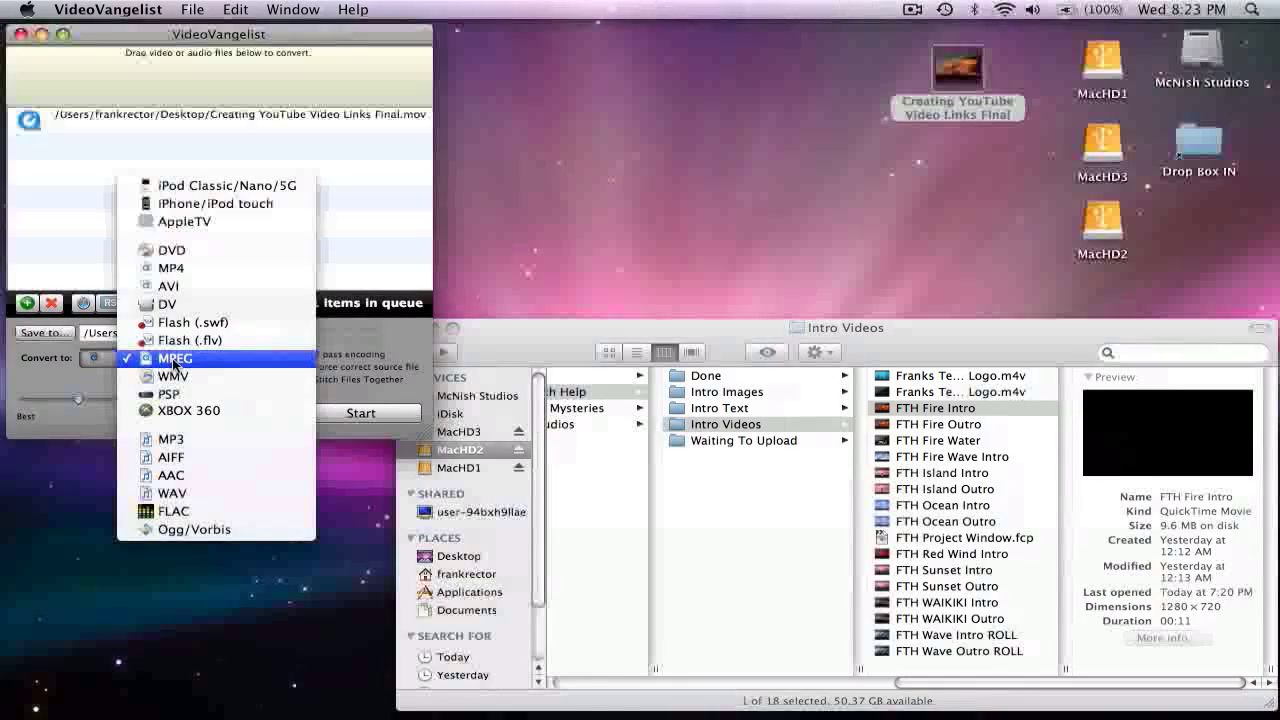
left_click(172, 357)
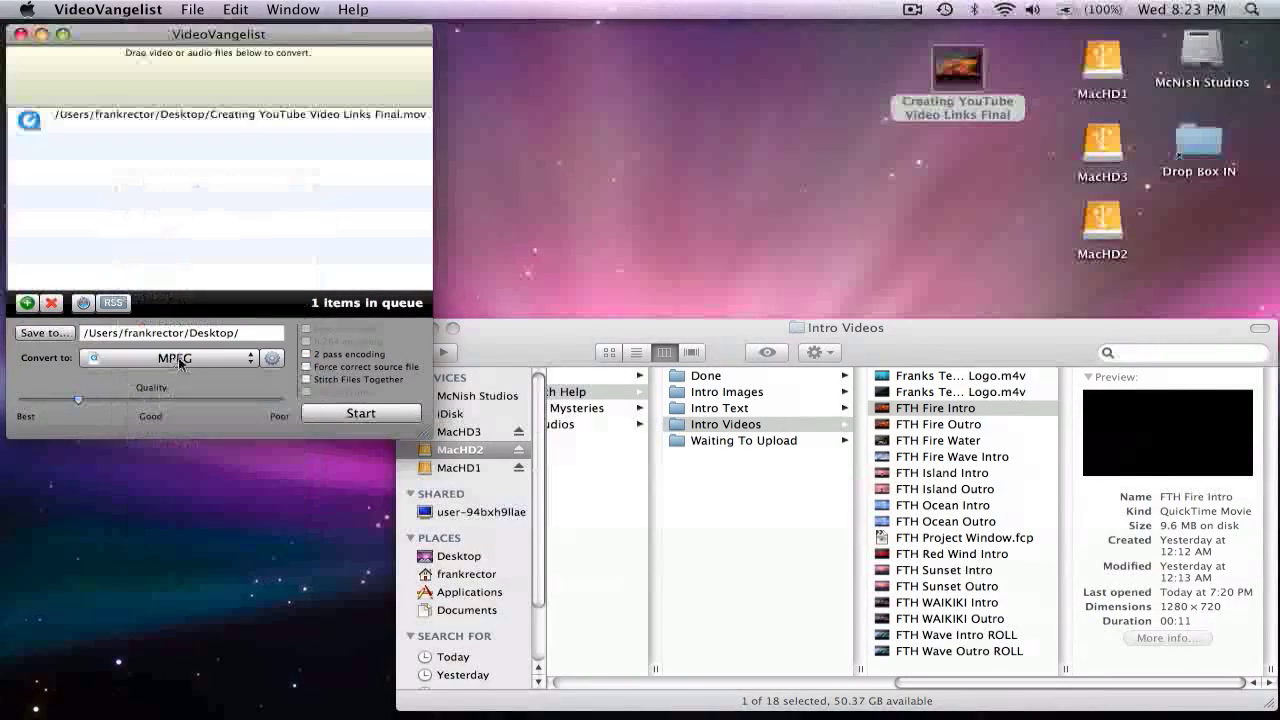
left_click(273, 359)
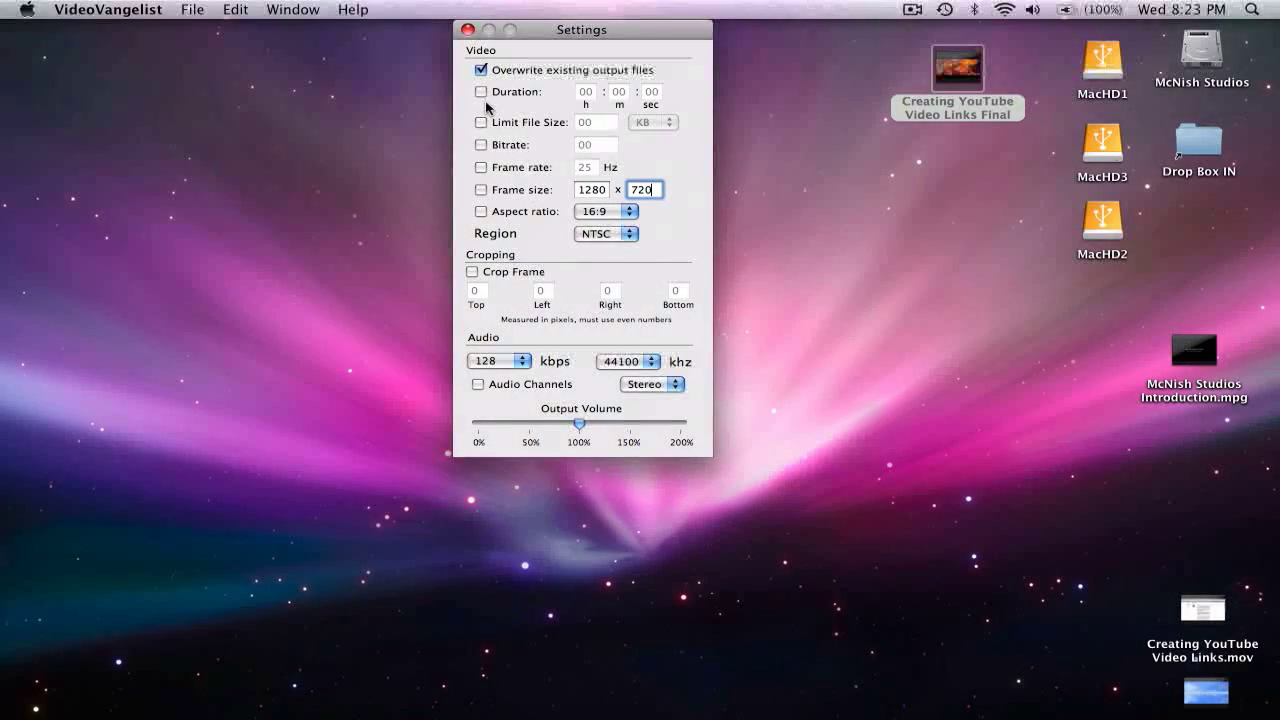
Step: Move the Settings window into VideoVangelist's space and switch to that space
key("F8")
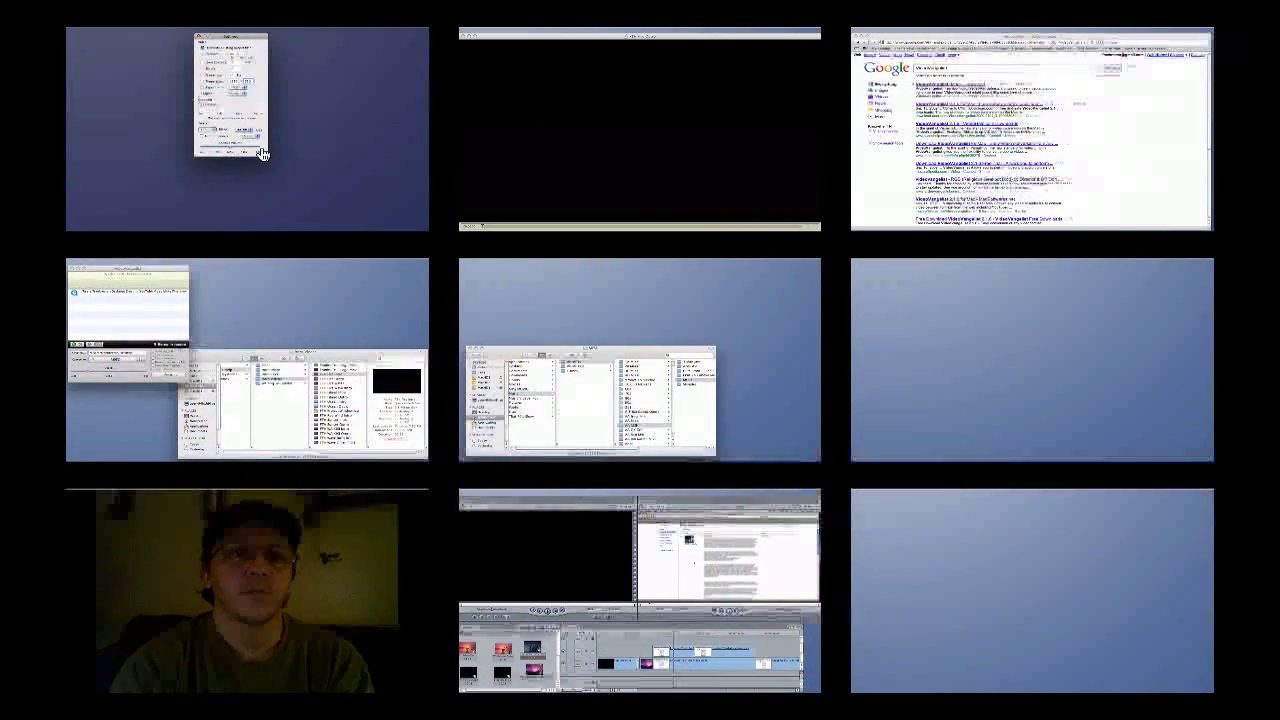
left_click_drag(247, 146, 300, 330)
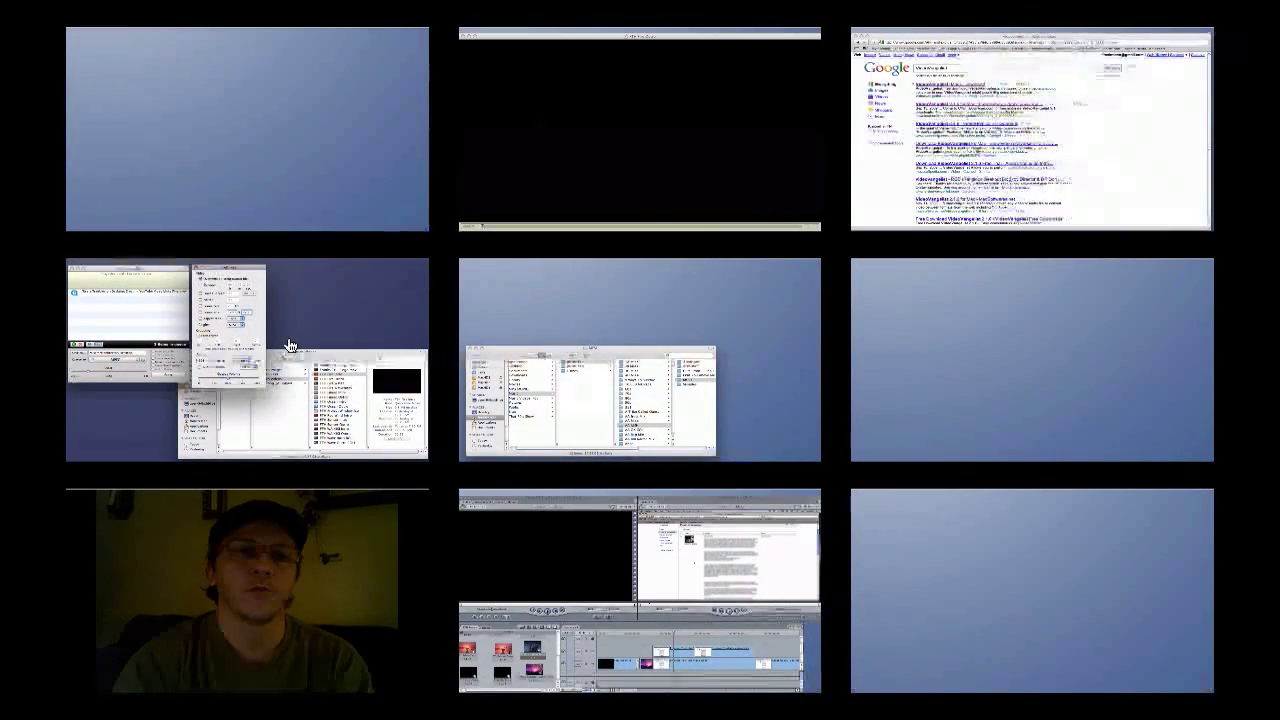
left_click(305, 326)
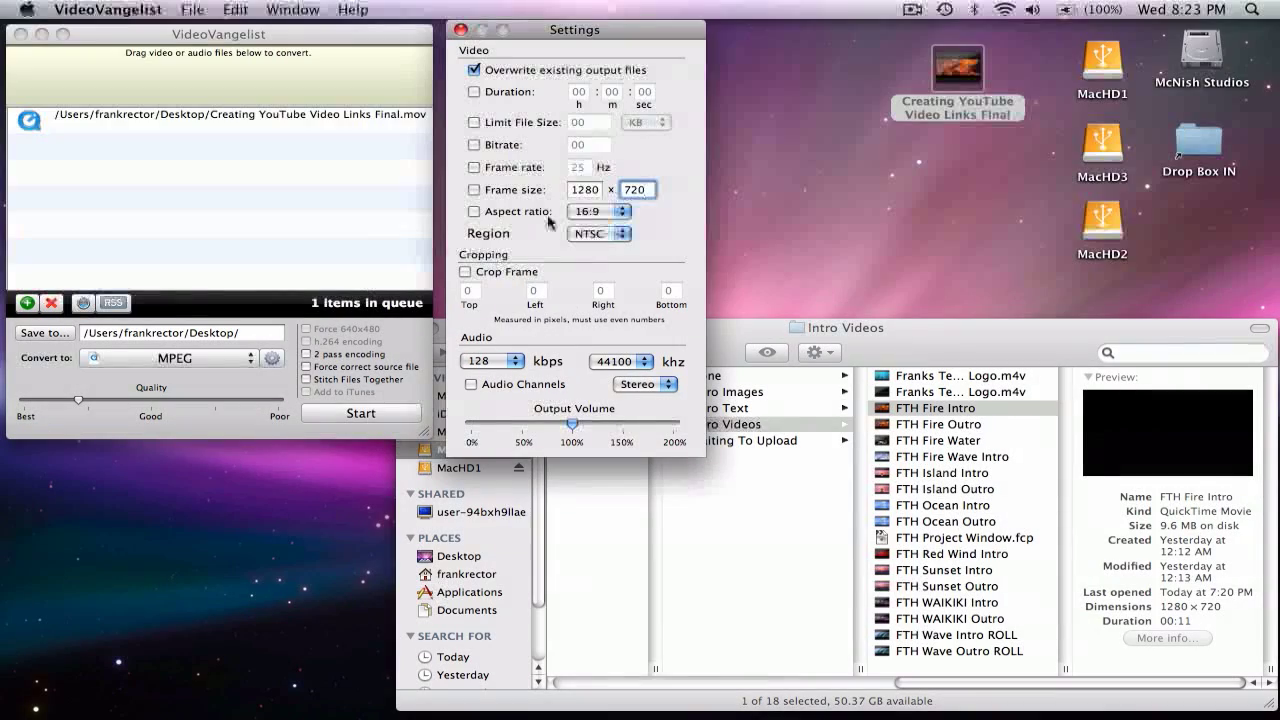
Step: Enable a 1280 x 720 frame size and 16:9 aspect ratio, then close Settings
left_click(476, 190)
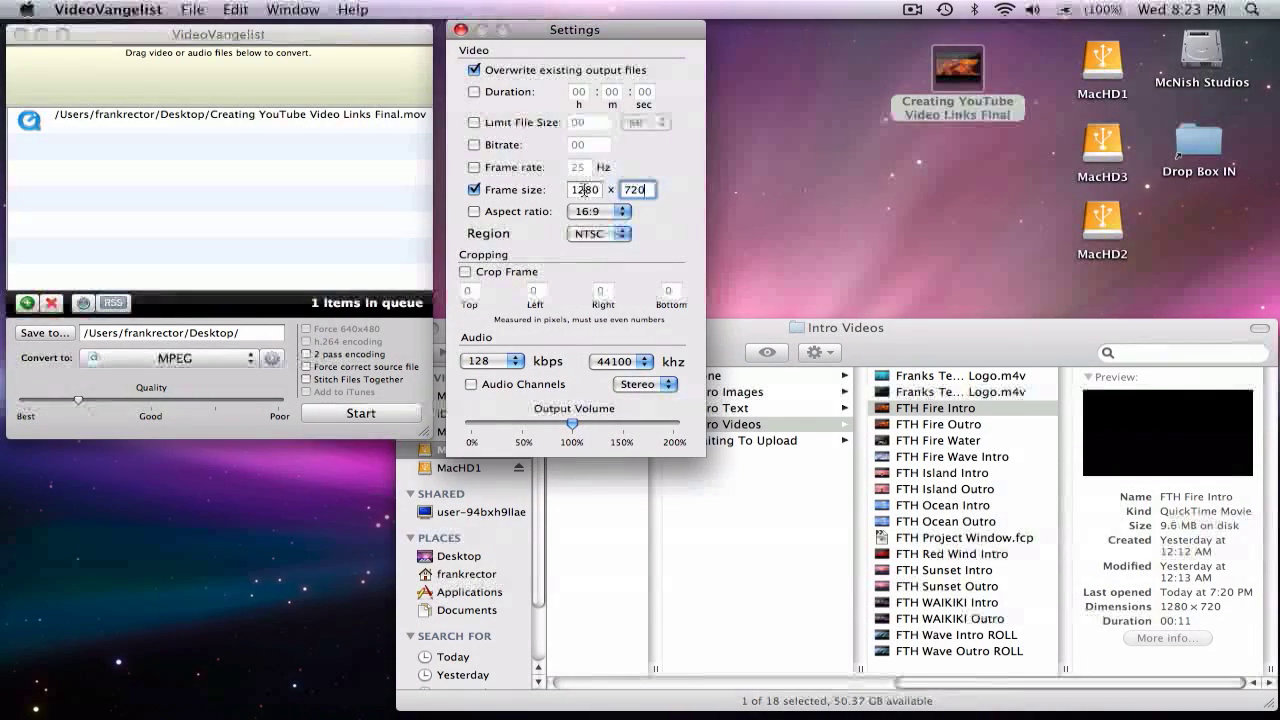
left_click(585, 189)
left_click(628, 189)
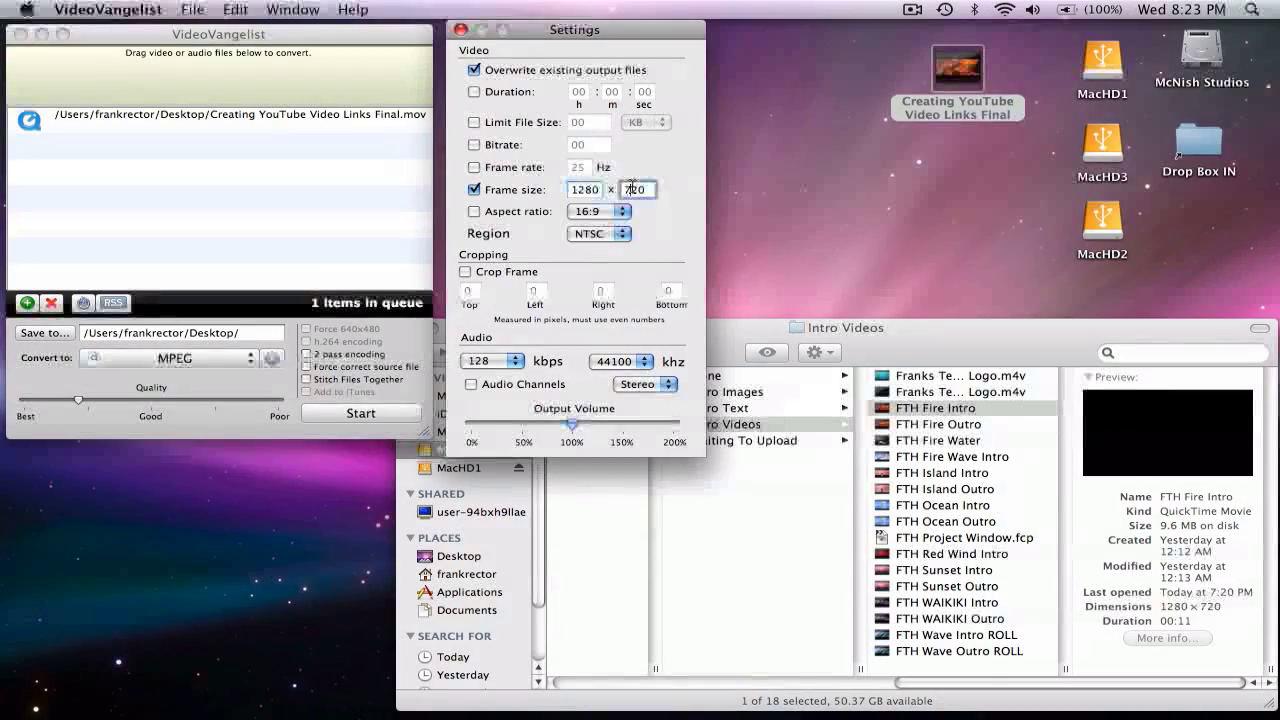
left_click(474, 212)
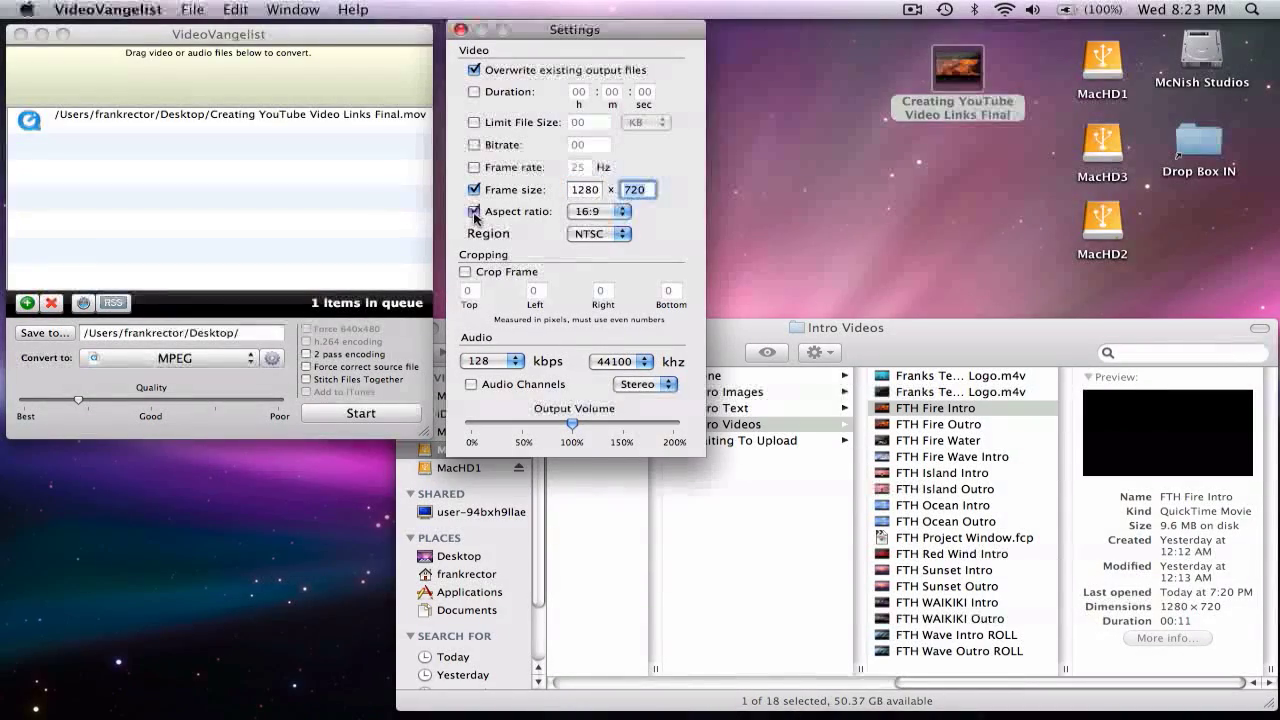
left_click(460, 32)
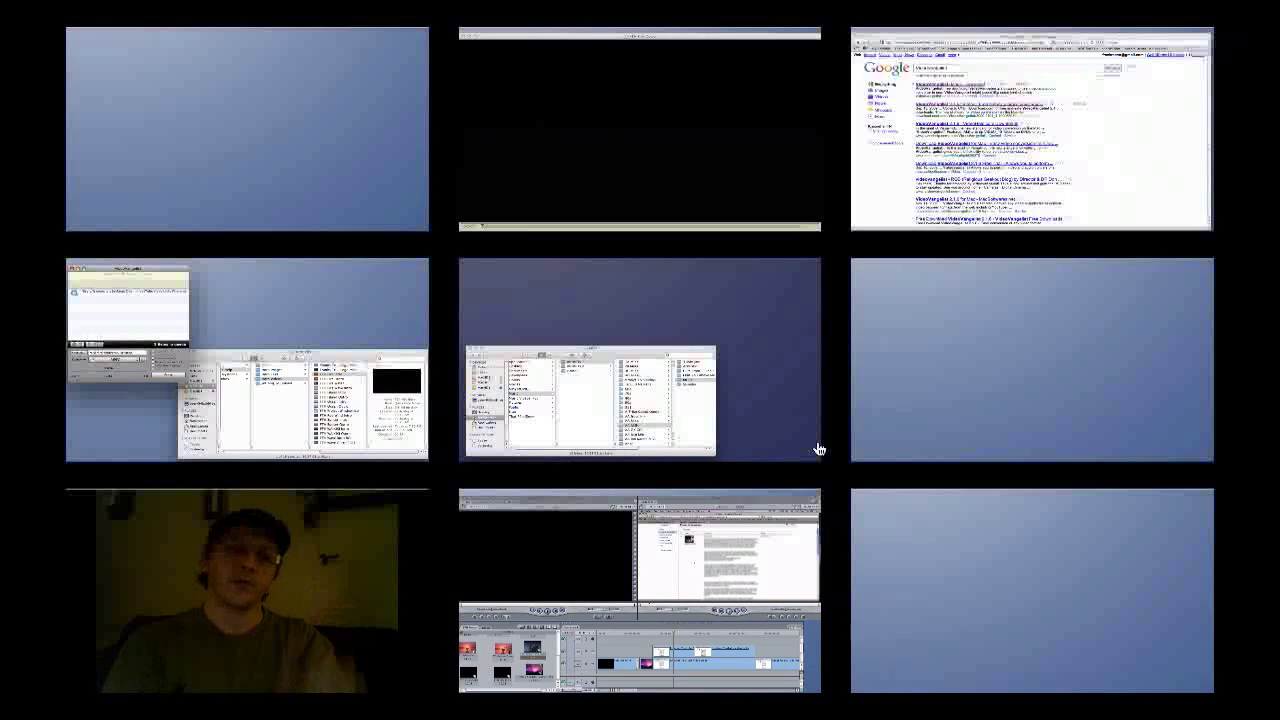
left_click(166, 328)
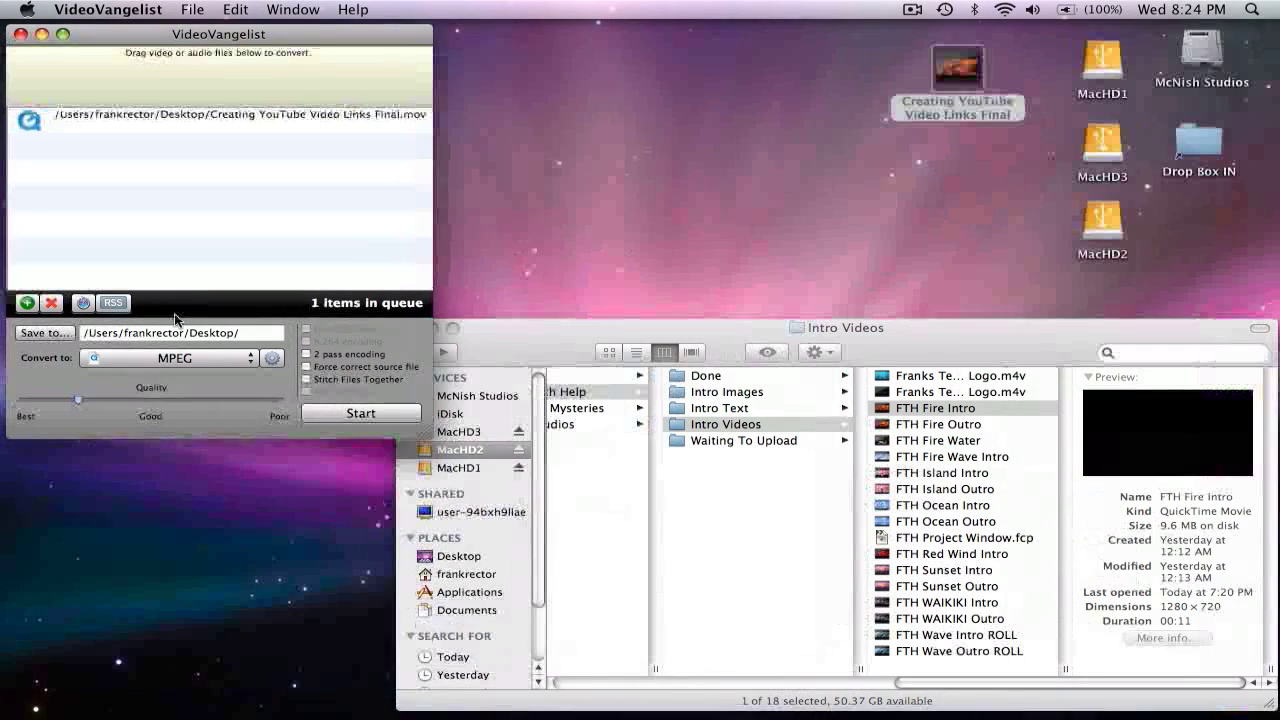
left_click(252, 360)
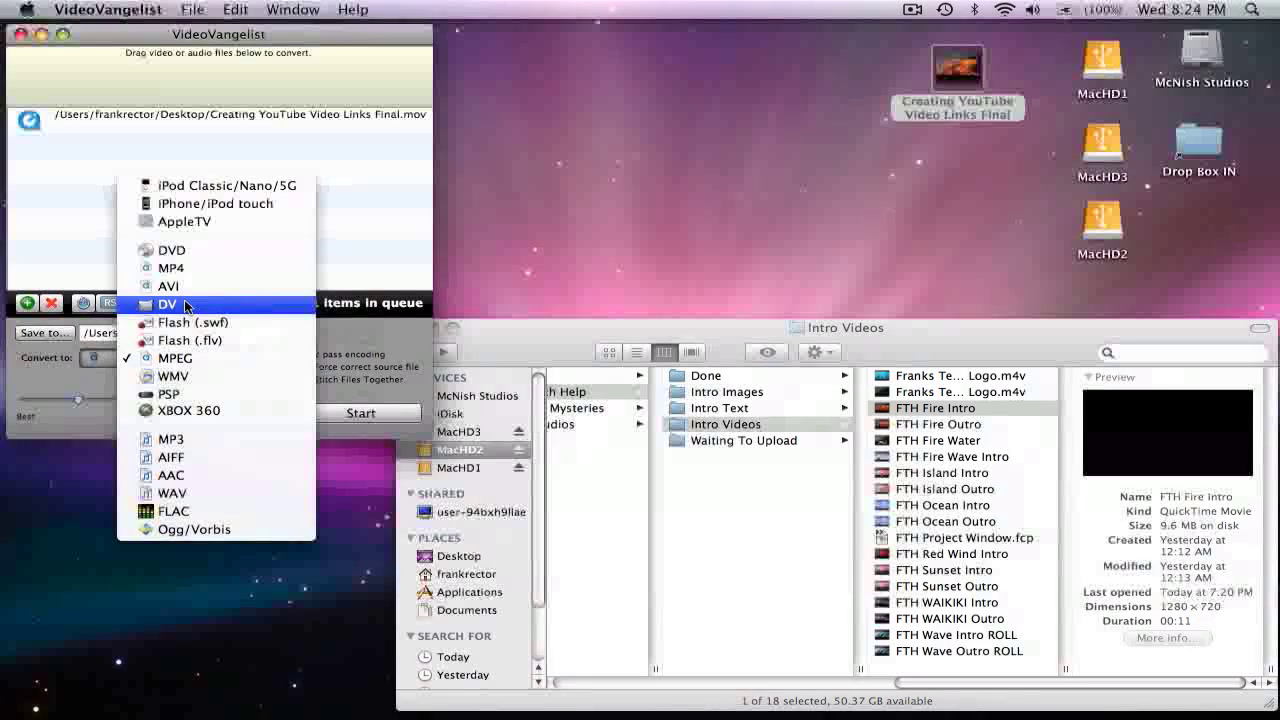
left_click(176, 358)
key("F8")
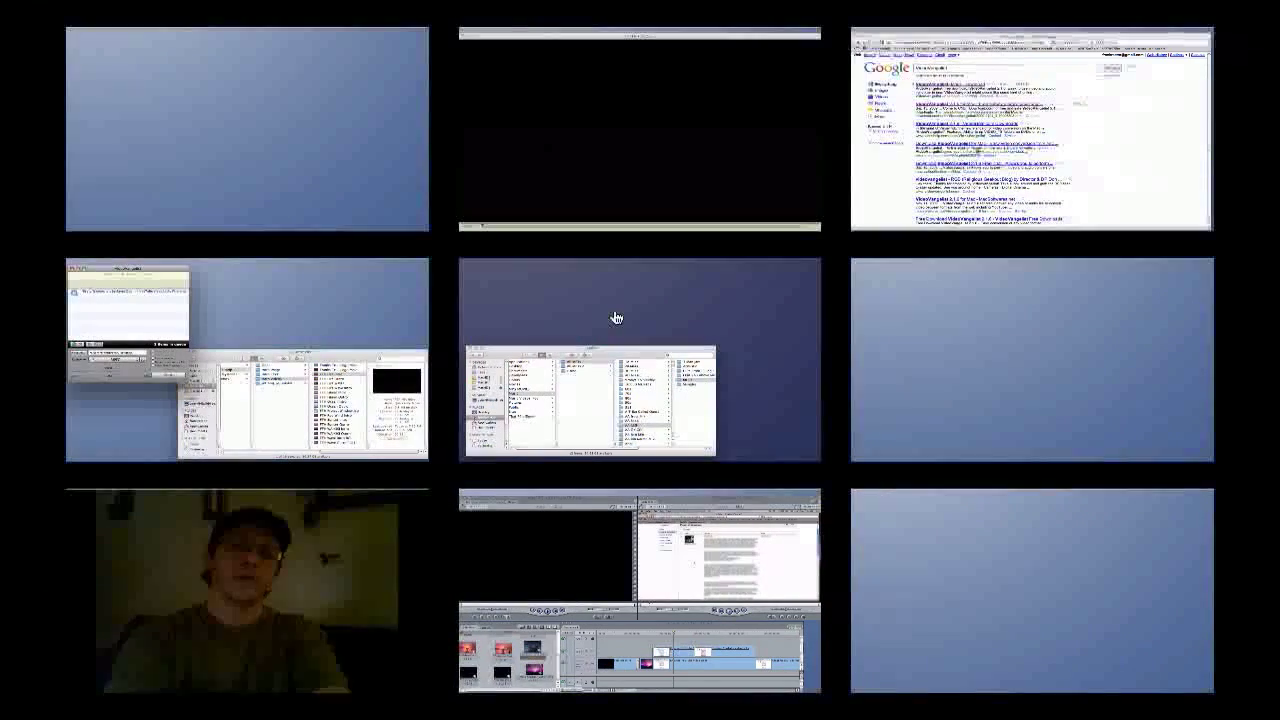